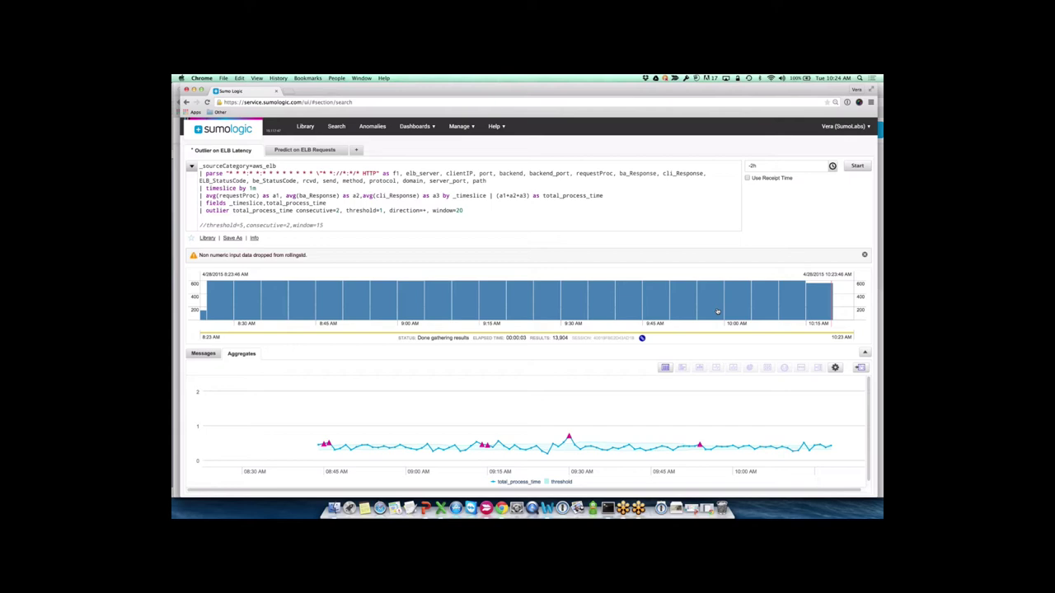
Show the outlier results as a table, filter the query with "| where total_process_time_violation=1", and rerun the search.
{"action": "mouse_move", "coordinate": [718, 312]}
{"action": "left_click", "coordinate": [665, 369]}
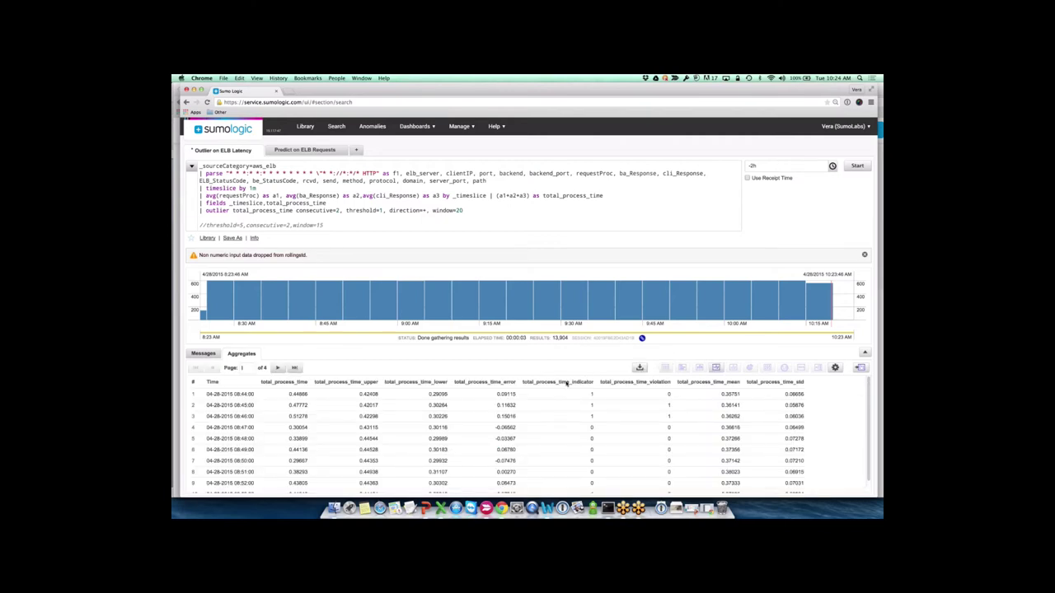
{"action": "left_click_drag", "start_coordinate": [600, 383], "coordinate": [671, 385]}
{"action": "key", "text": "super+c"}
{"action": "left_click", "coordinate": [233, 218]}
{"action": "type", "text": "where"}
{"action": "key", "text": "super+v"}
{"action": "type", "text": "=1"}
{"action": "key", "text": "Return"}
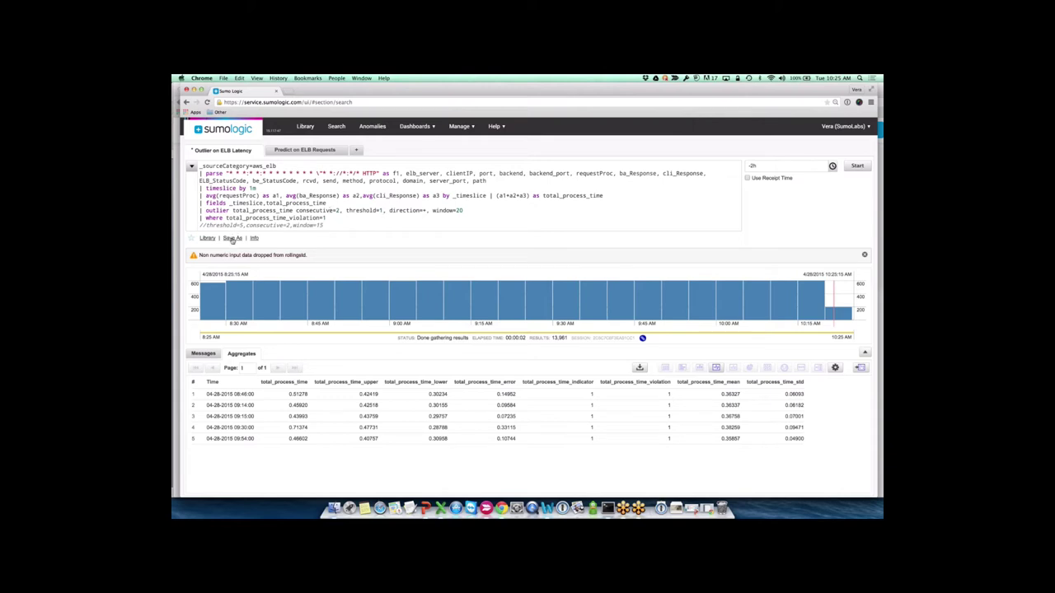
Start saving the outlier search with a schedule that runs every 15 minutes over a -30m time range.
{"action": "left_click", "coordinate": [232, 238]}
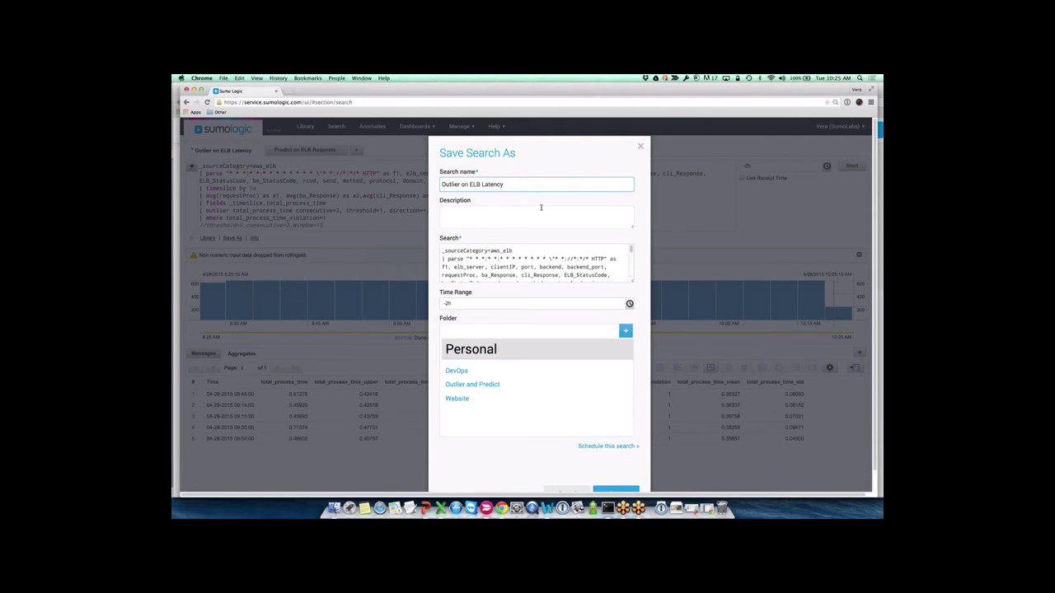
{"action": "left_click", "coordinate": [612, 445]}
{"action": "left_click", "coordinate": [502, 216]}
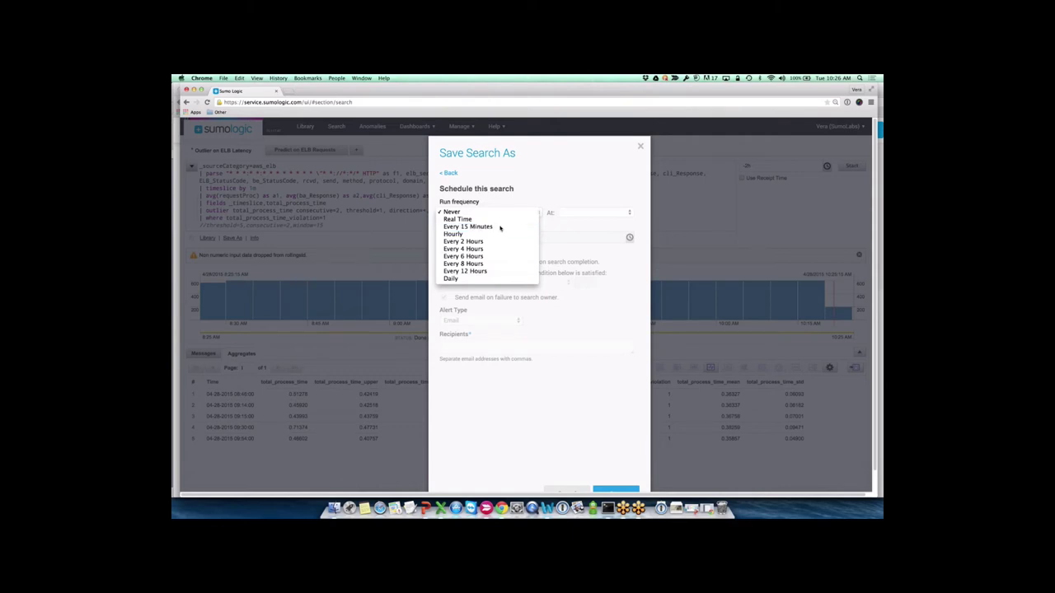
{"action": "left_click", "coordinate": [500, 227]}
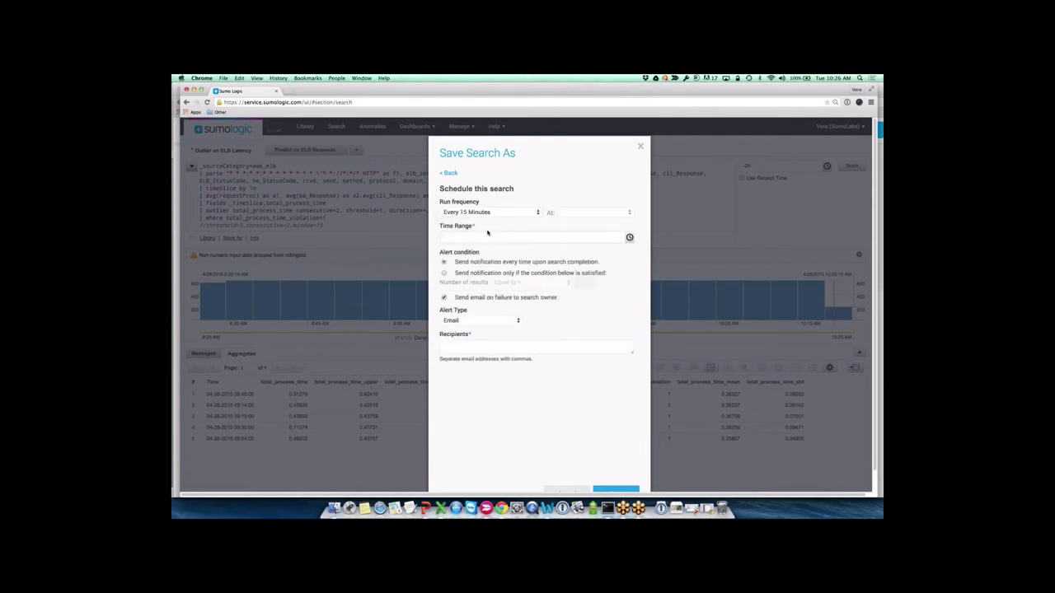
{"action": "left_click", "coordinate": [474, 238]}
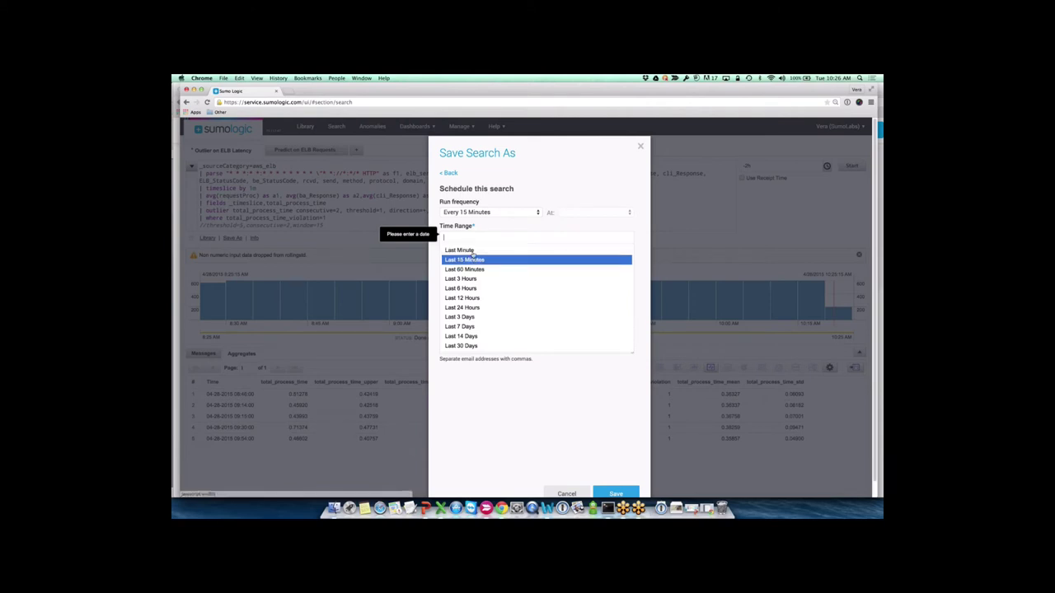
{"action": "type", "text": "-30m"}
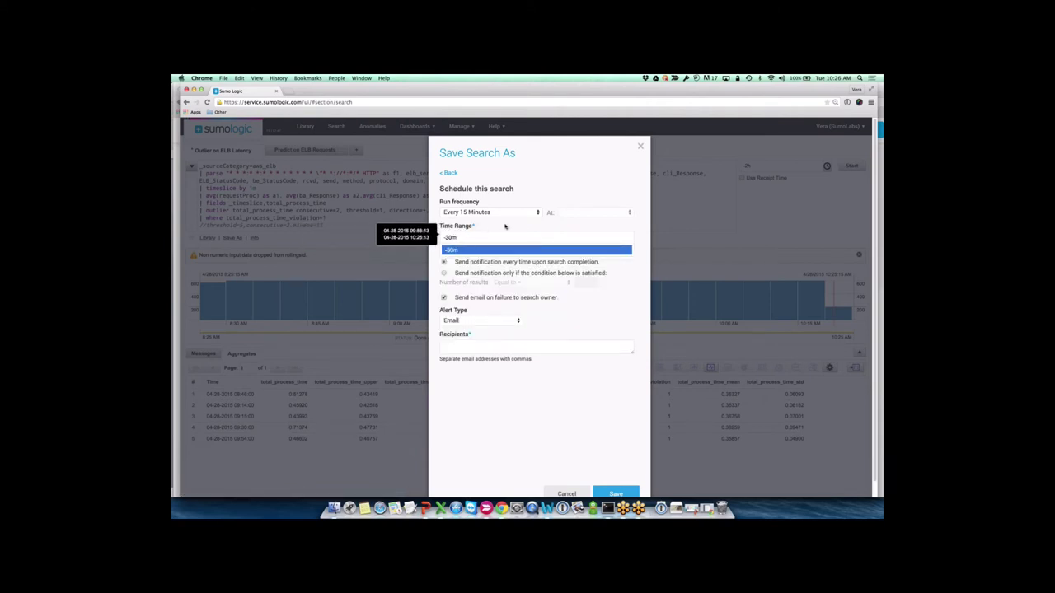
{"action": "key", "text": "Return"}
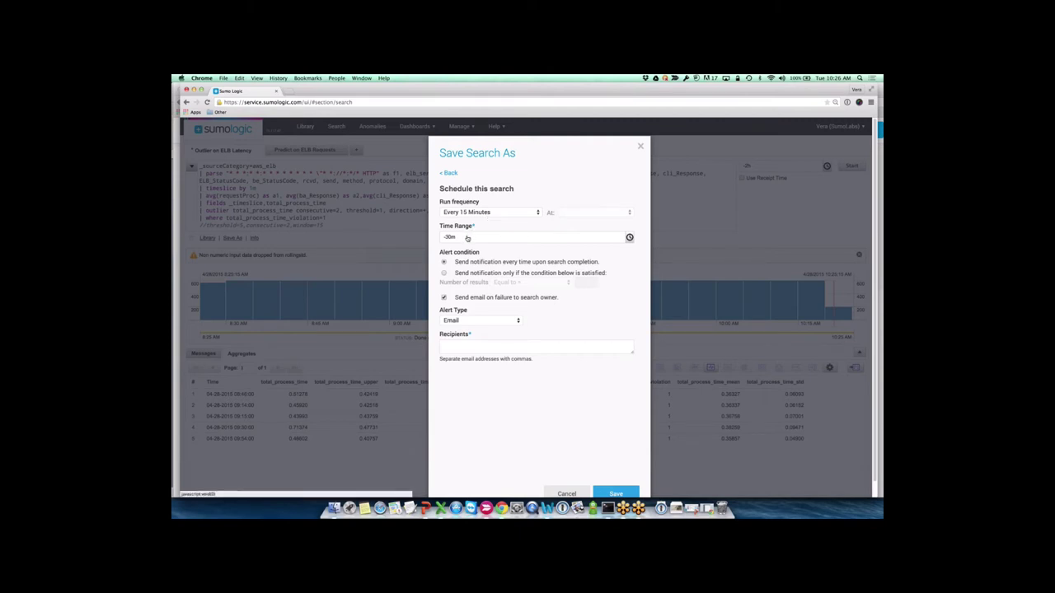
Set the scheduled search's time range to -40m.
{"action": "left_click", "coordinate": [467, 238]}
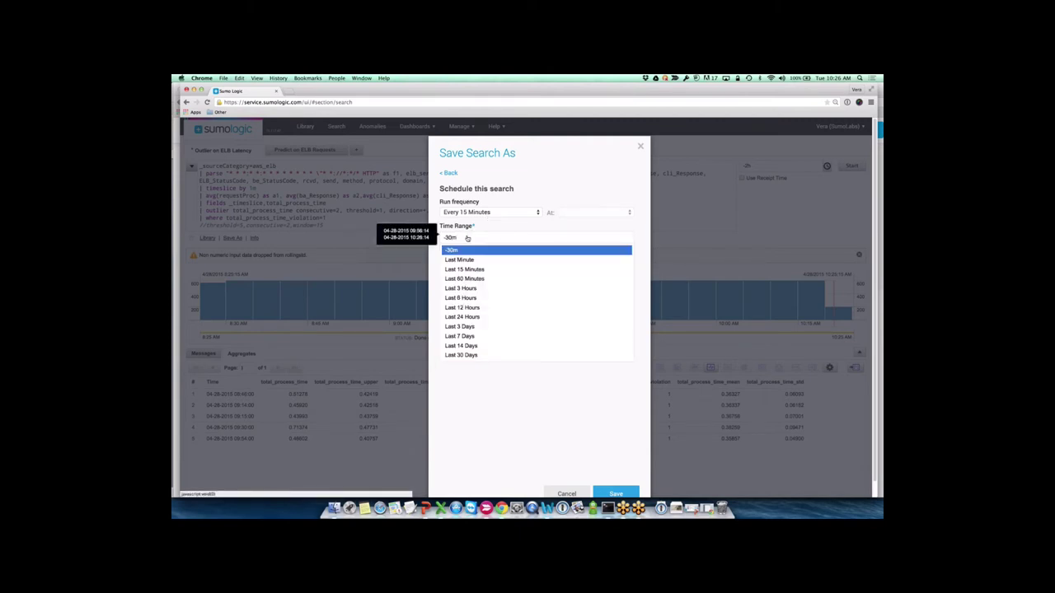
{"action": "key", "text": "BackSpace"}
{"action": "key", "text": "BackSpace"}
{"action": "key", "text": "BackSpace"}
{"action": "type", "text": "40m"}
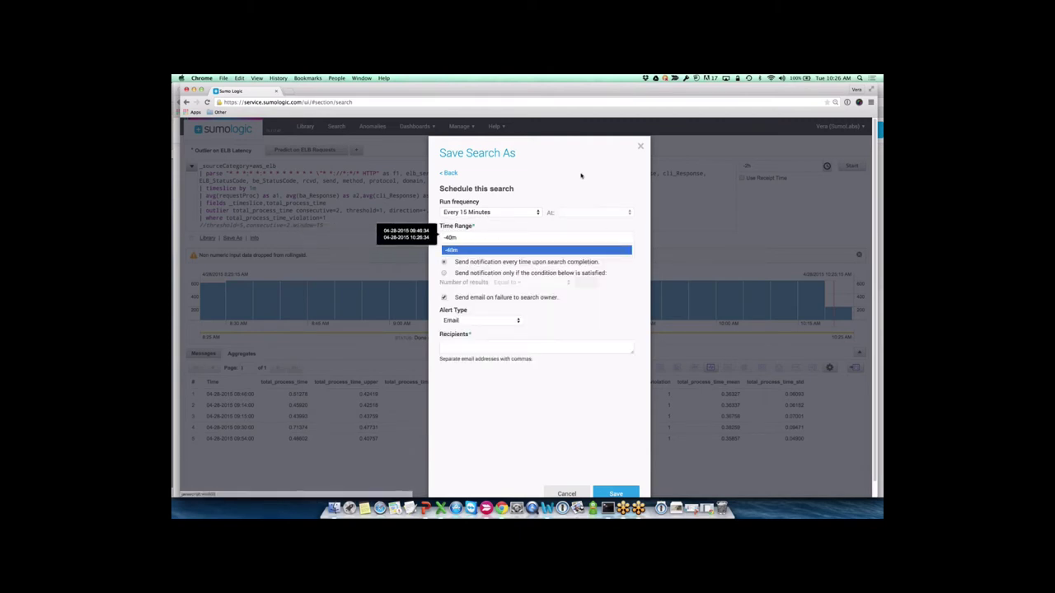
{"action": "left_click", "coordinate": [539, 190]}
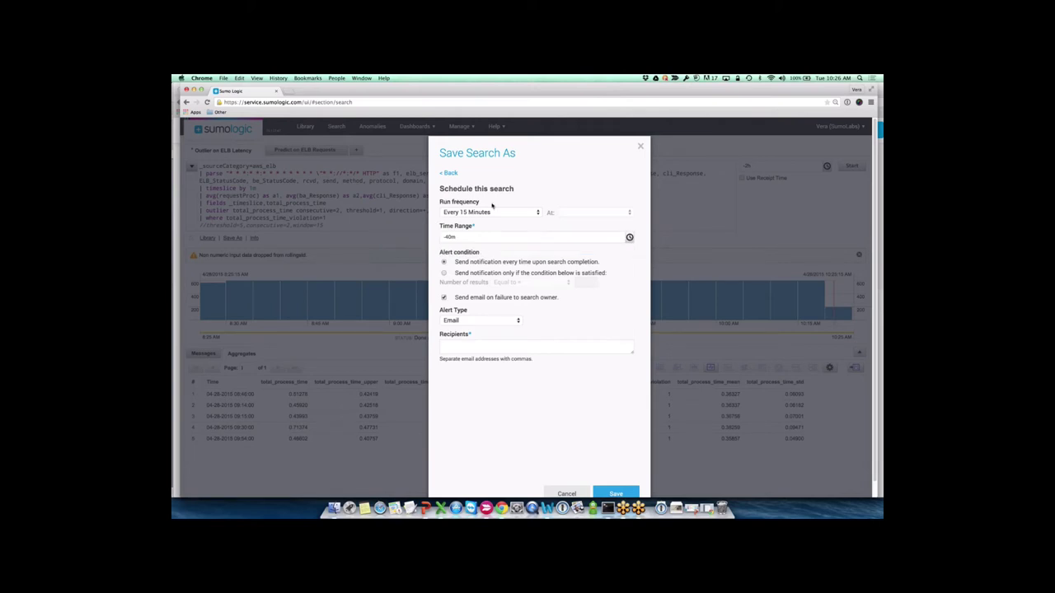
Switch the schedule's run frequency to Hourly, try a -70m time range, and revert to -40m.
{"action": "left_click", "coordinate": [480, 212]}
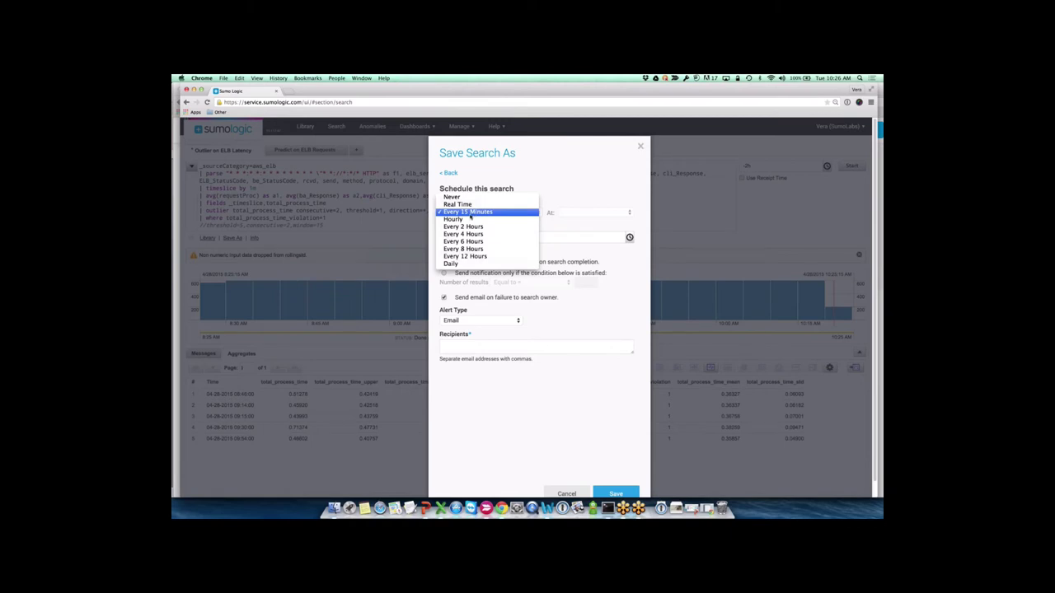
{"action": "left_click", "coordinate": [467, 220]}
{"action": "left_click", "coordinate": [473, 238]}
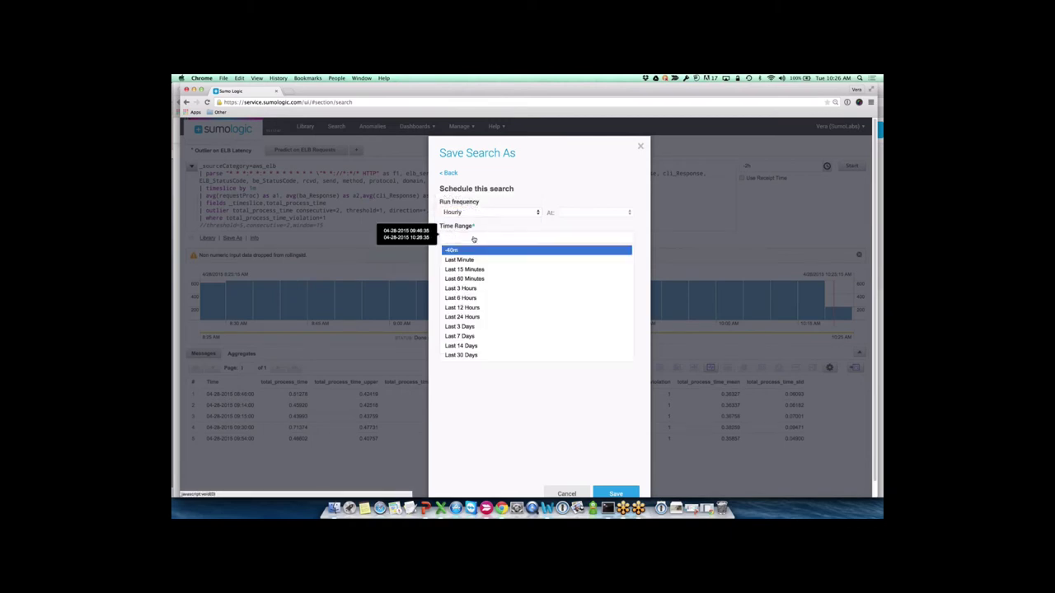
{"action": "type", "text": "-70m"}
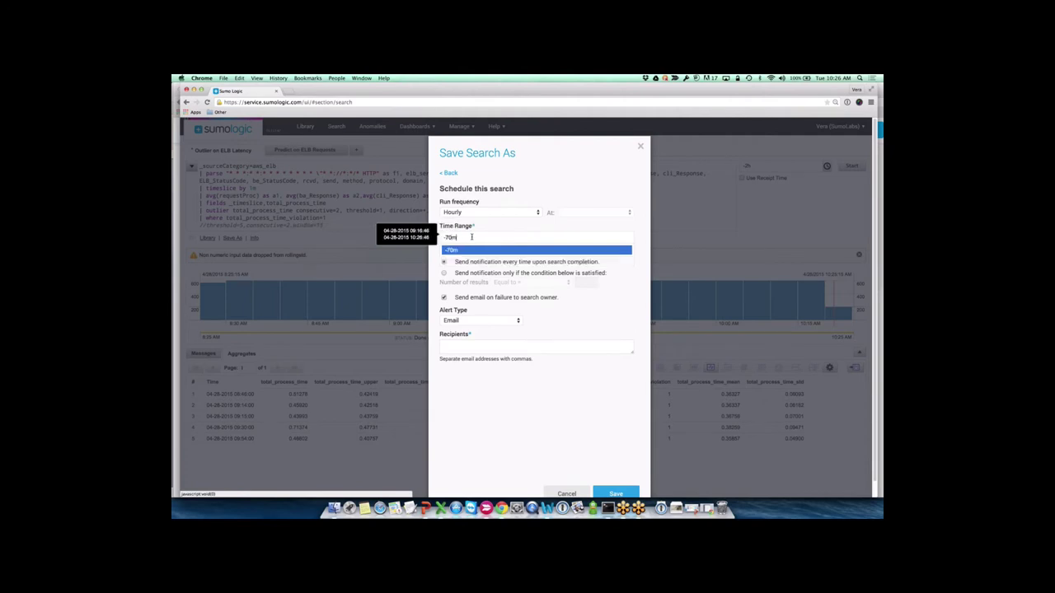
{"action": "key", "text": "BackSpace"}
{"action": "key", "text": "BackSpace"}
{"action": "key", "text": "BackSpace"}
{"action": "key", "text": "BackSpace"}
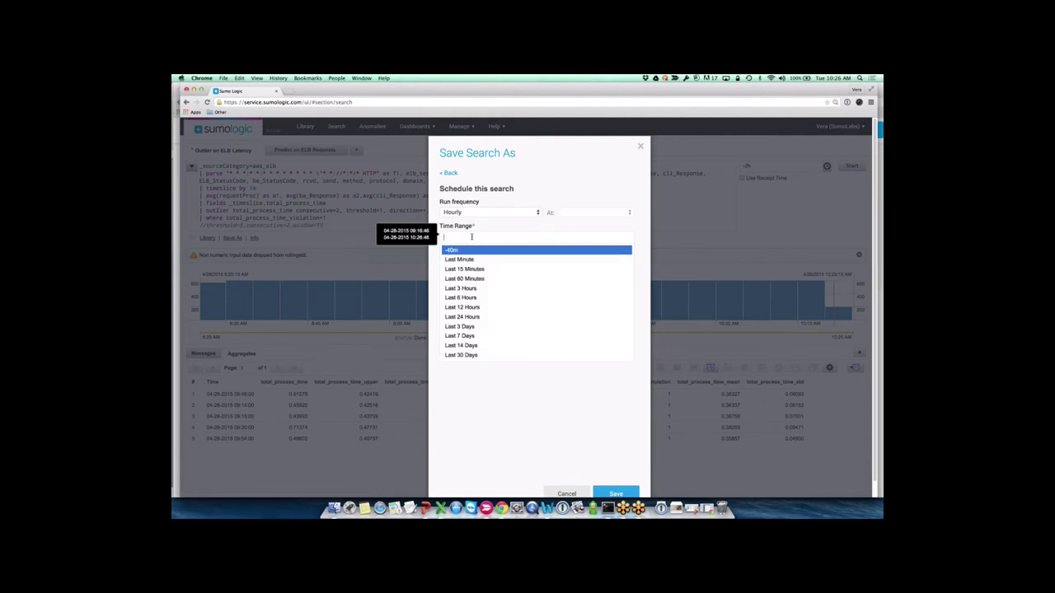
{"action": "key", "text": "Return"}
Set the schedule's run frequency to Real Time with a -15m time range.
{"action": "left_click", "coordinate": [474, 213]}
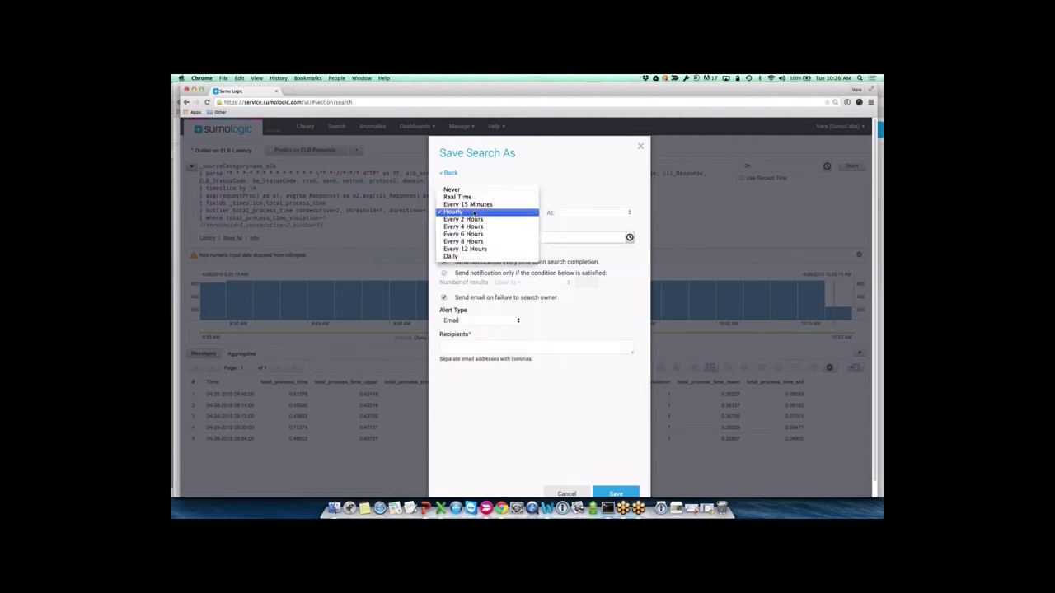
{"action": "left_click", "coordinate": [458, 197]}
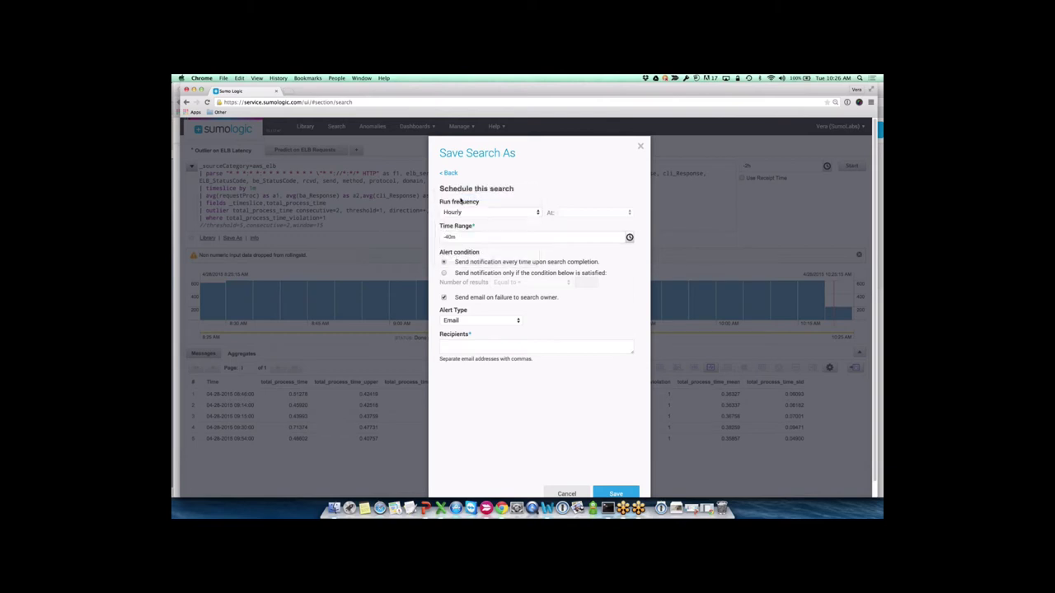
{"action": "left_click", "coordinate": [466, 238]}
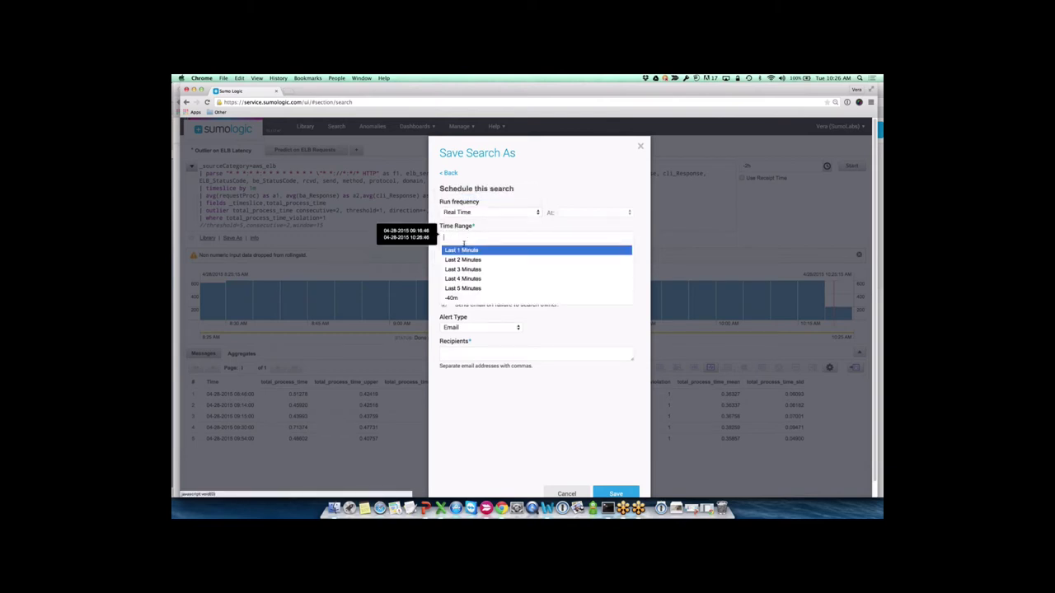
{"action": "key", "text": "Down"}
{"action": "key", "text": "Down"}
{"action": "key", "text": "Down"}
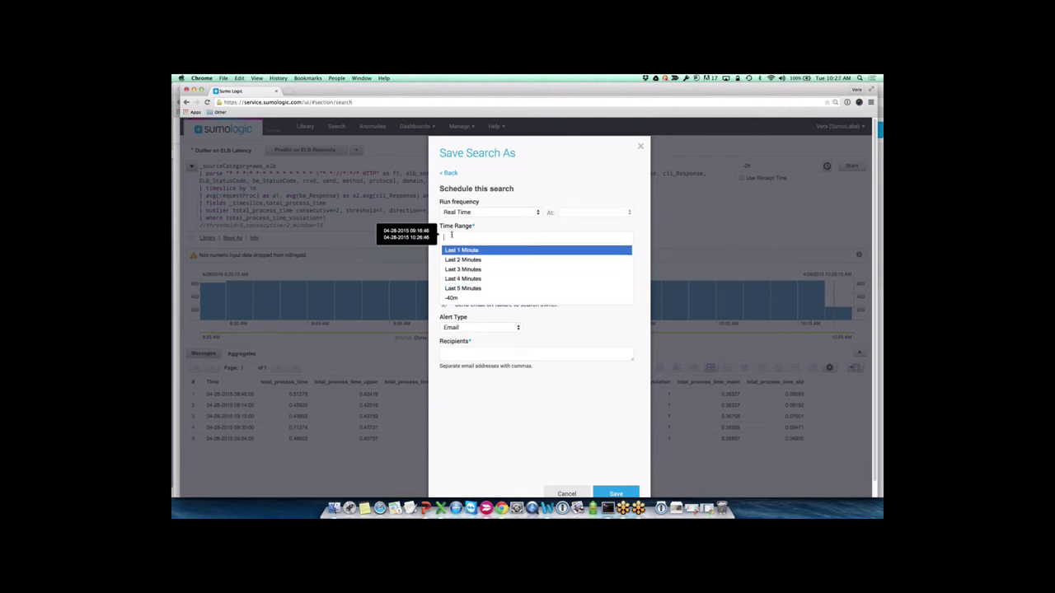
{"action": "type", "text": "-15m"}
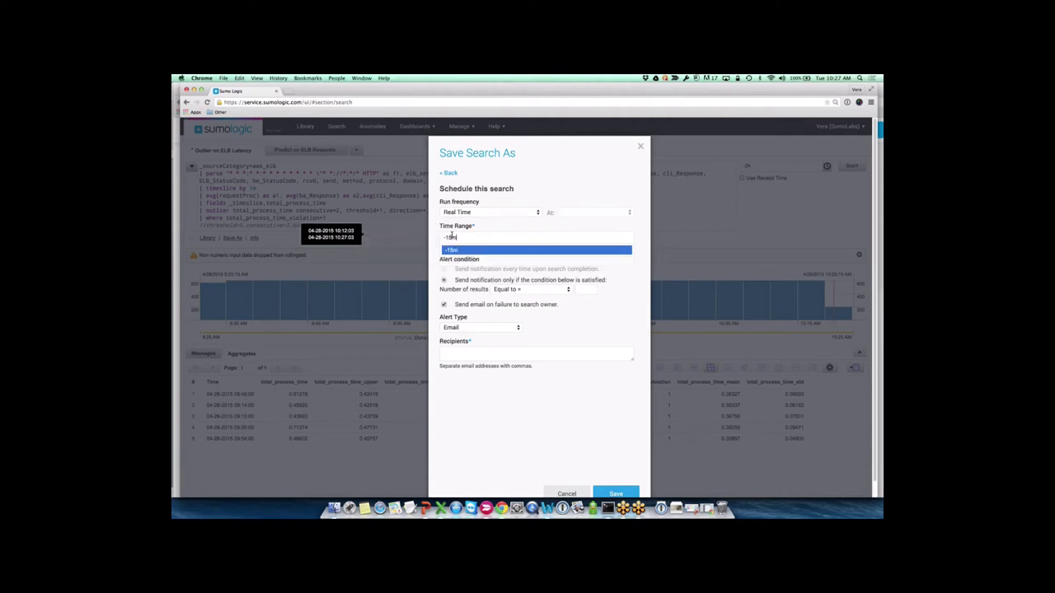
{"action": "key", "text": "Return"}
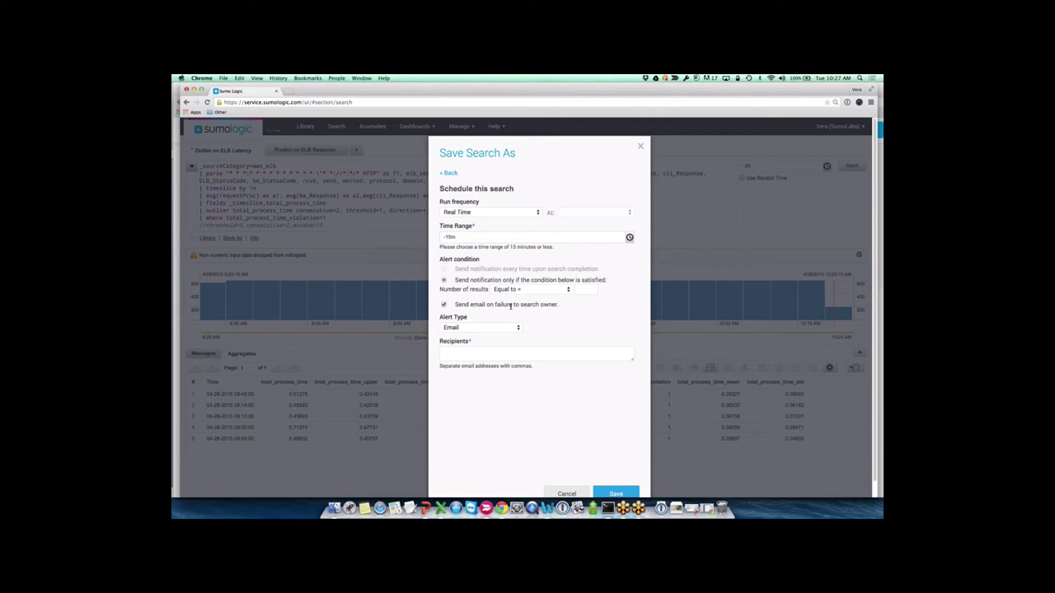
Set the alert condition to a number of results greater than 0, and cancel saving the scheduled search.
{"action": "left_click", "coordinate": [527, 290]}
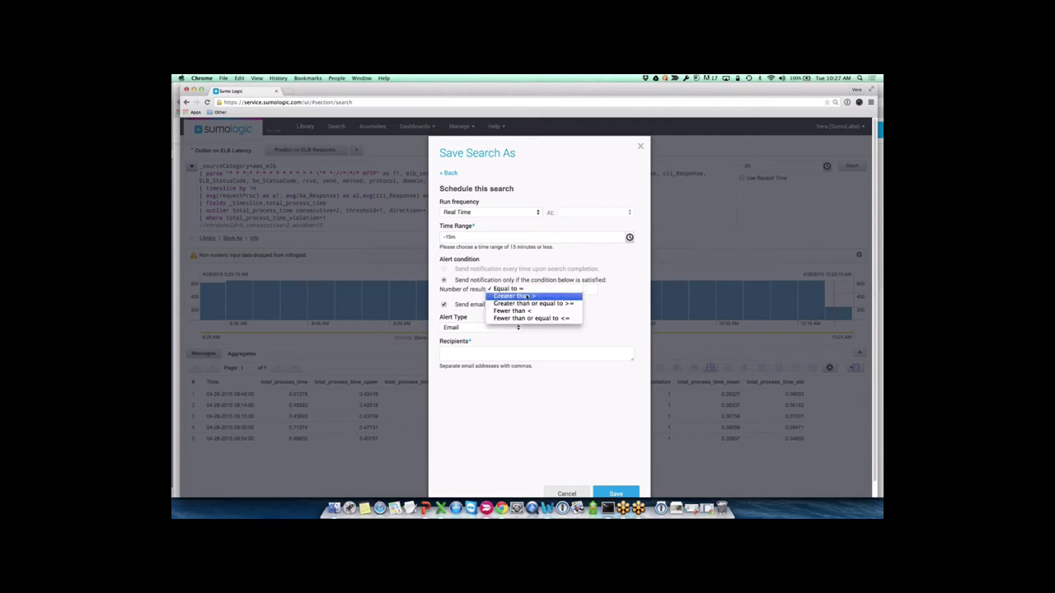
{"action": "left_click", "coordinate": [526, 296]}
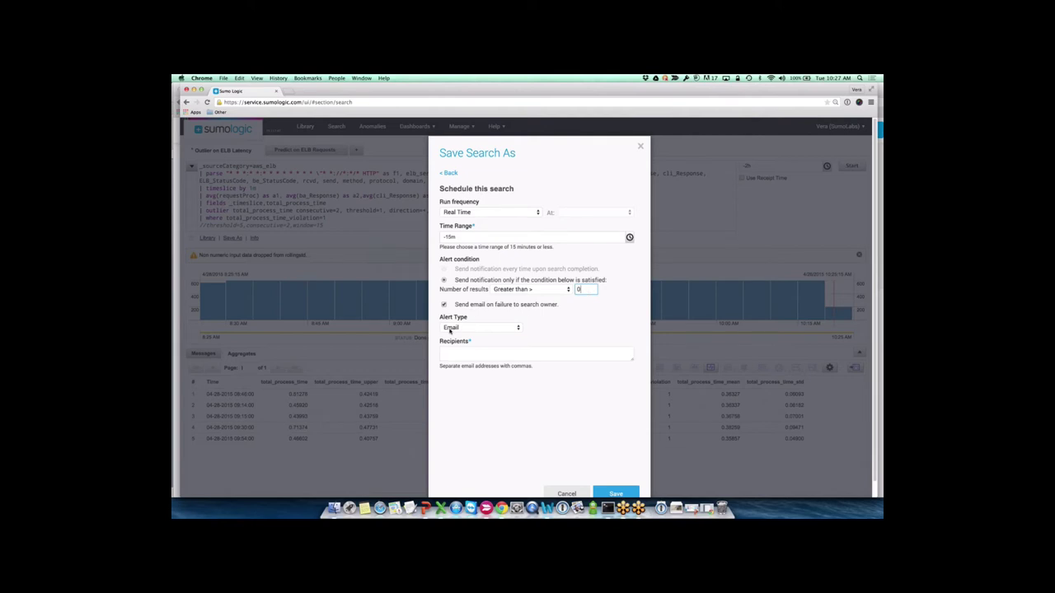
{"action": "left_click", "coordinate": [461, 355]}
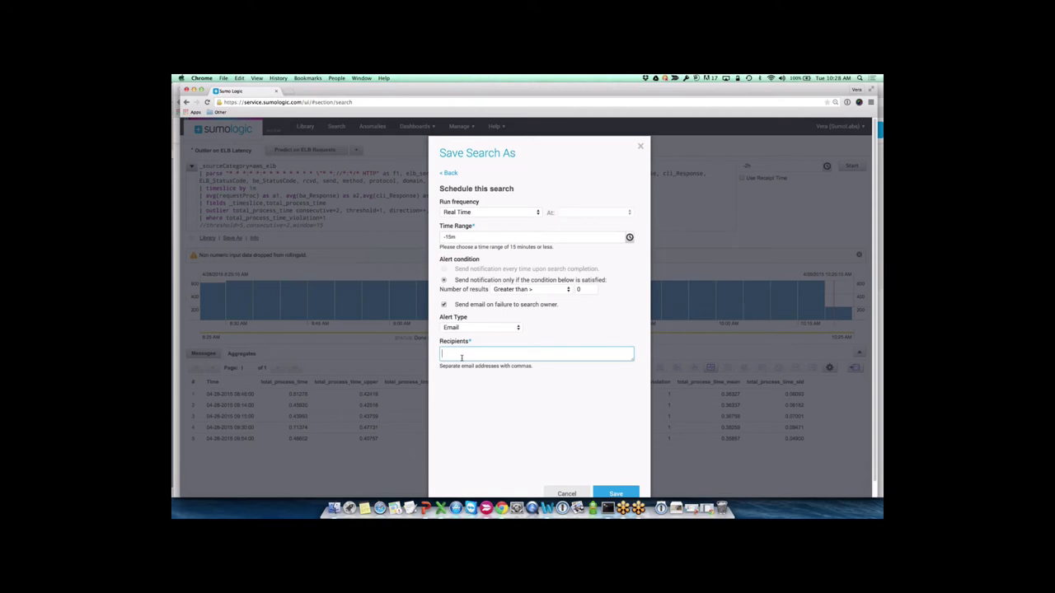
{"action": "left_click", "coordinate": [565, 493]}
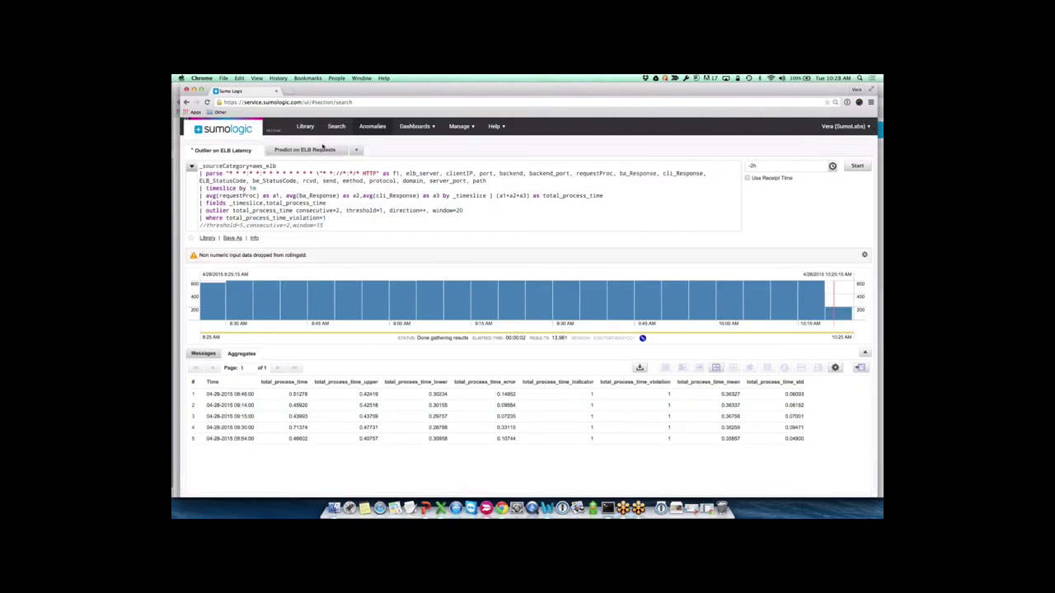
Open the Predict on ELB Requests search, comment out its predict line, and run it.
{"action": "left_click", "coordinate": [307, 150]}
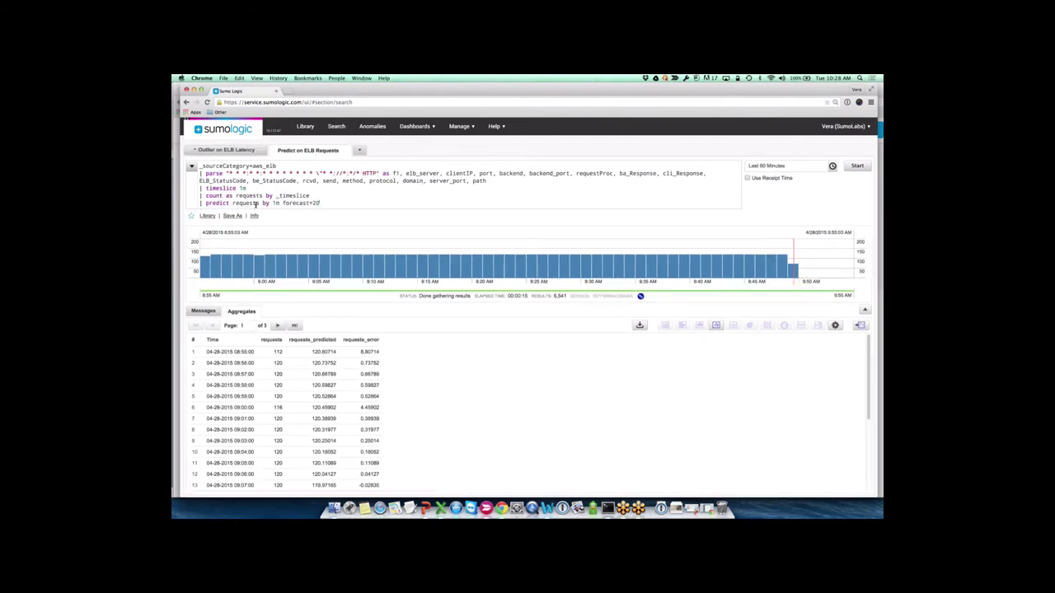
{"action": "key", "text": "super+slash"}
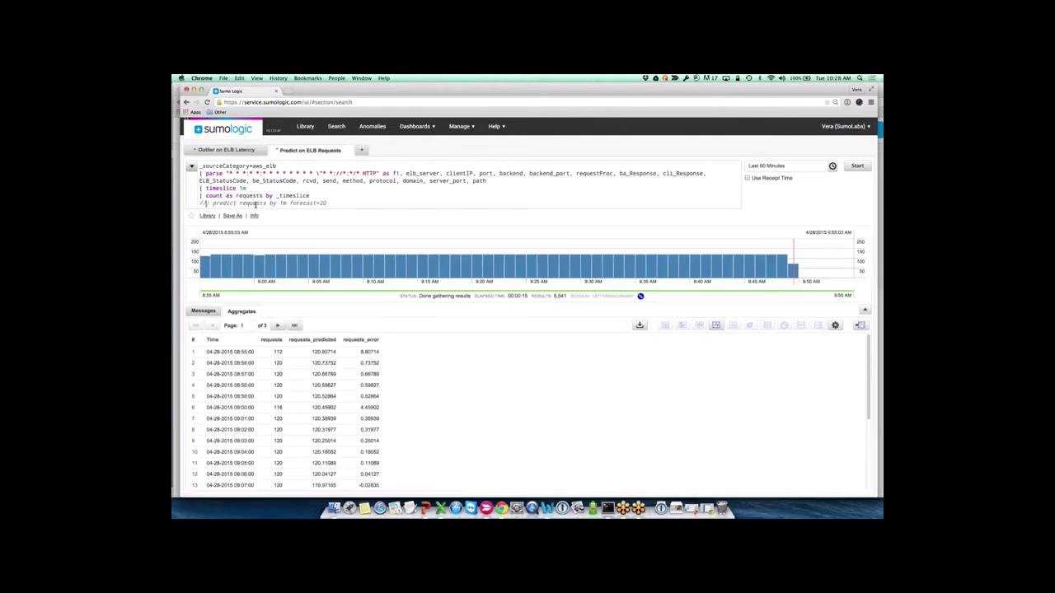
{"action": "key", "text": "Return"}
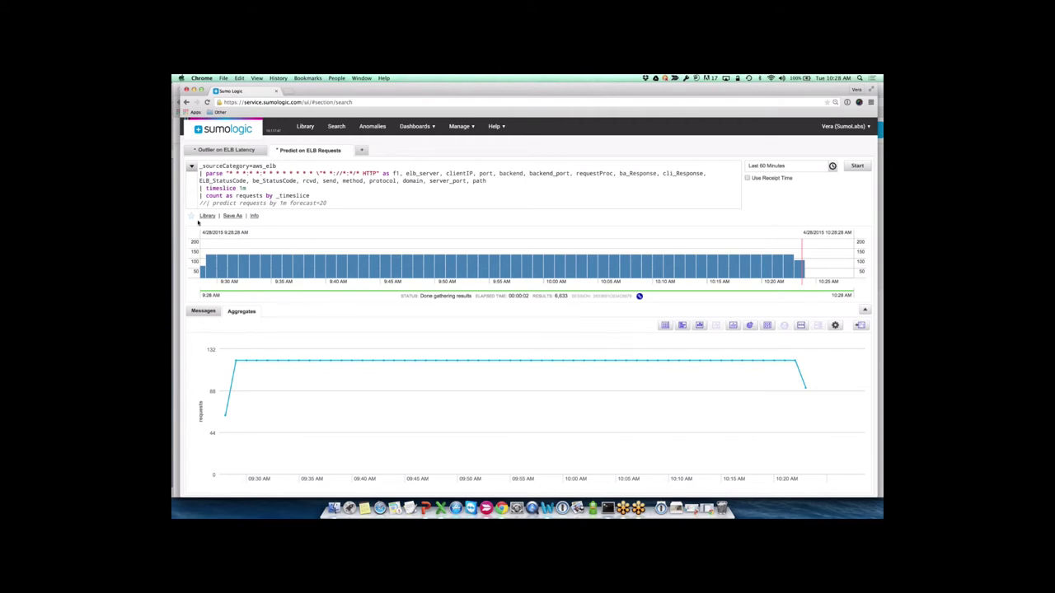
Uncomment the predict line in the query and show the aggregate results as a table.
{"action": "left_click", "coordinate": [202, 203]}
{"action": "key", "text": "Delete"}
{"action": "key", "text": "Delete"}
{"action": "left_click_drag", "start_coordinate": [233, 203], "coordinate": [259, 203]}
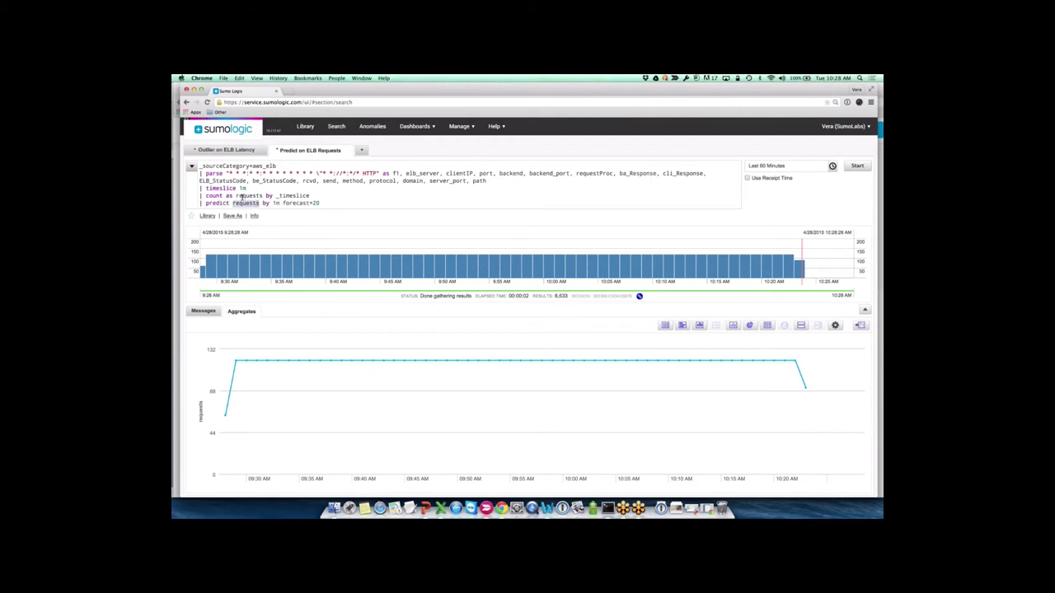
{"action": "left_click", "coordinate": [666, 324]}
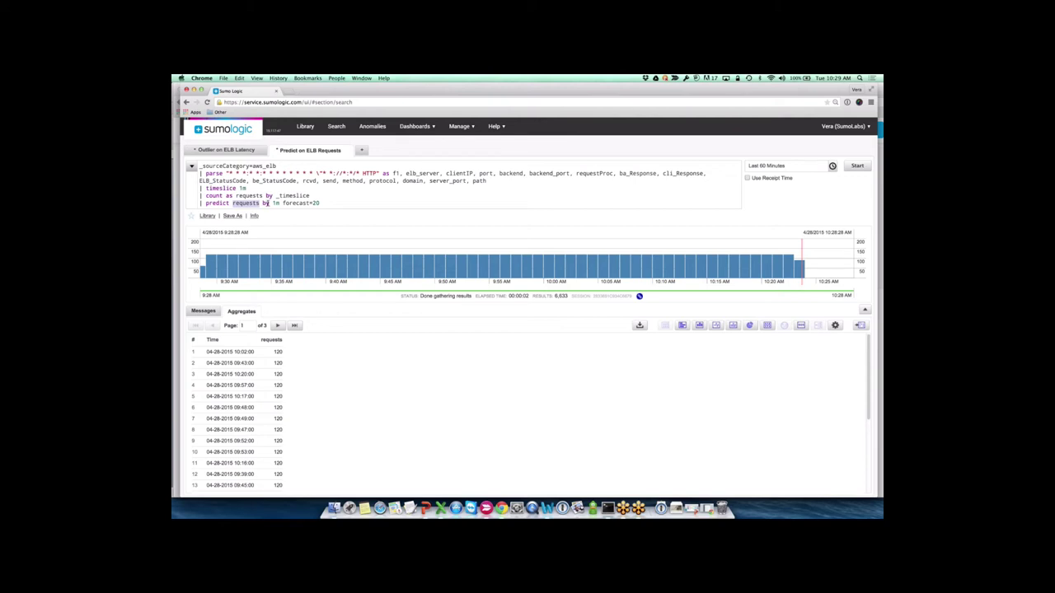
Go over the predict line's 1m interval and forecast=20 parameter, and rerun the search.
{"action": "left_click", "coordinate": [275, 203]}
{"action": "left_click_drag", "start_coordinate": [283, 203], "coordinate": [335, 200]}
{"action": "left_click", "coordinate": [327, 202]}
{"action": "left_click", "coordinate": [282, 203]}
{"action": "mouse_move", "coordinate": [494, 258]}
{"action": "key", "text": "Return"}
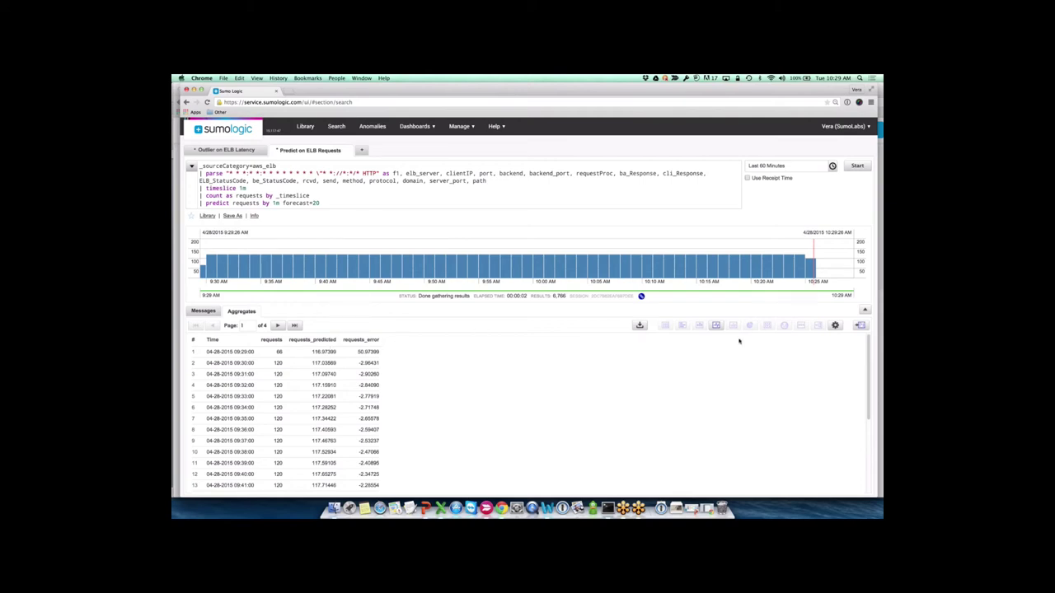
Display the prediction as a line chart, examine the predicted requests in the expanded results area, and restore the layout.
{"action": "left_click", "coordinate": [716, 325]}
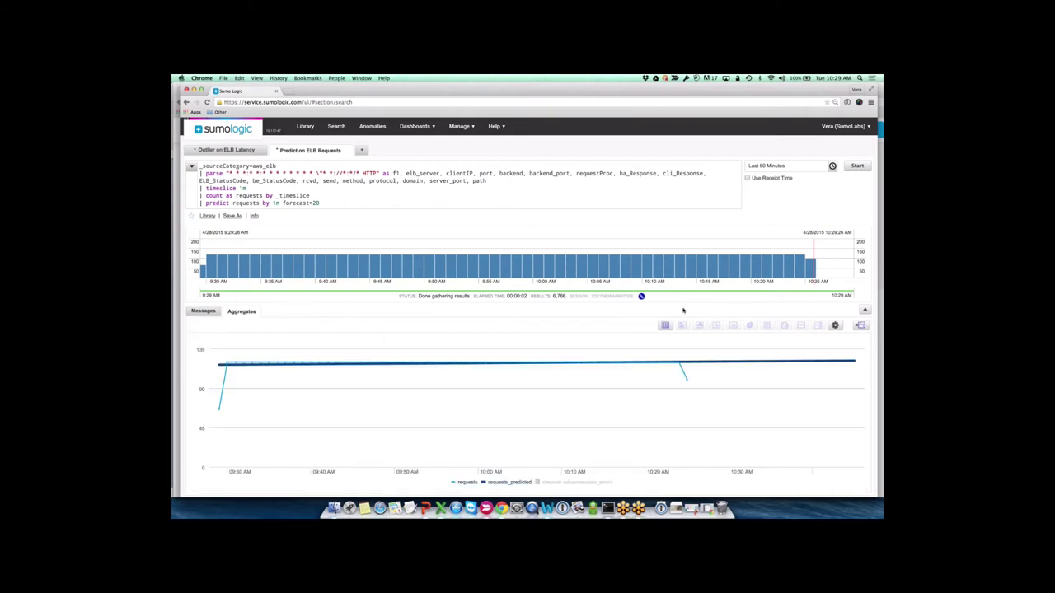
{"action": "left_click", "coordinate": [864, 310]}
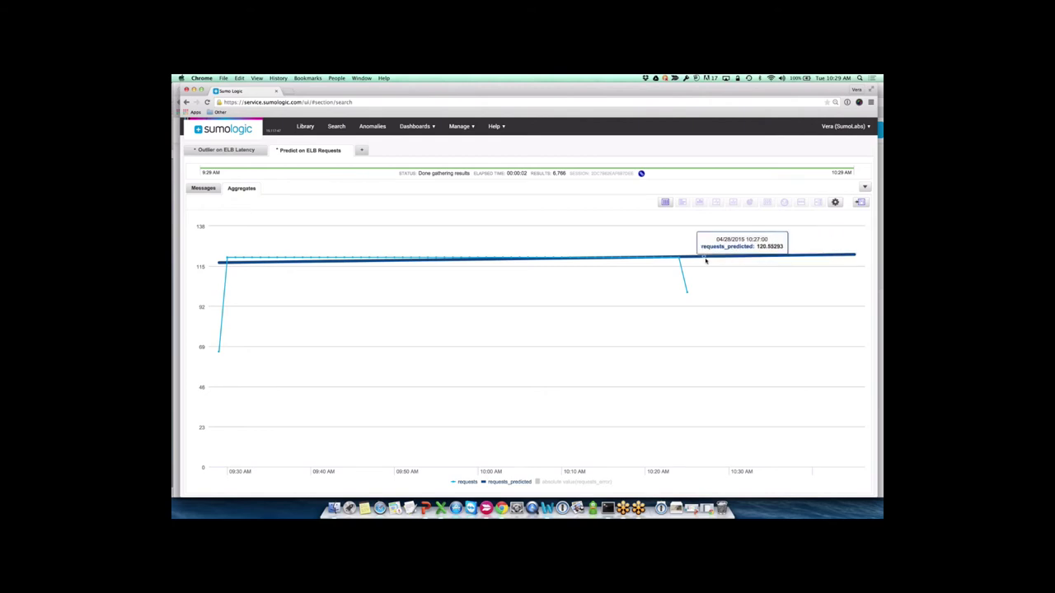
{"action": "left_click", "coordinate": [864, 188]}
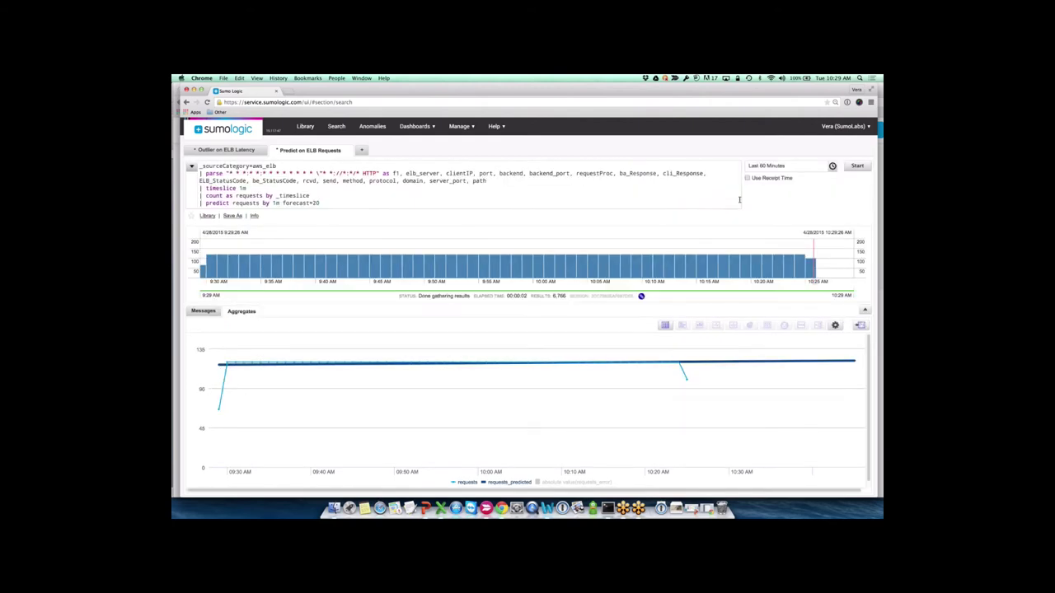
Set the predict operator's forecast to 2000 and rerun the search.
{"action": "type", "text": "00"}
{"action": "key", "text": "Return"}
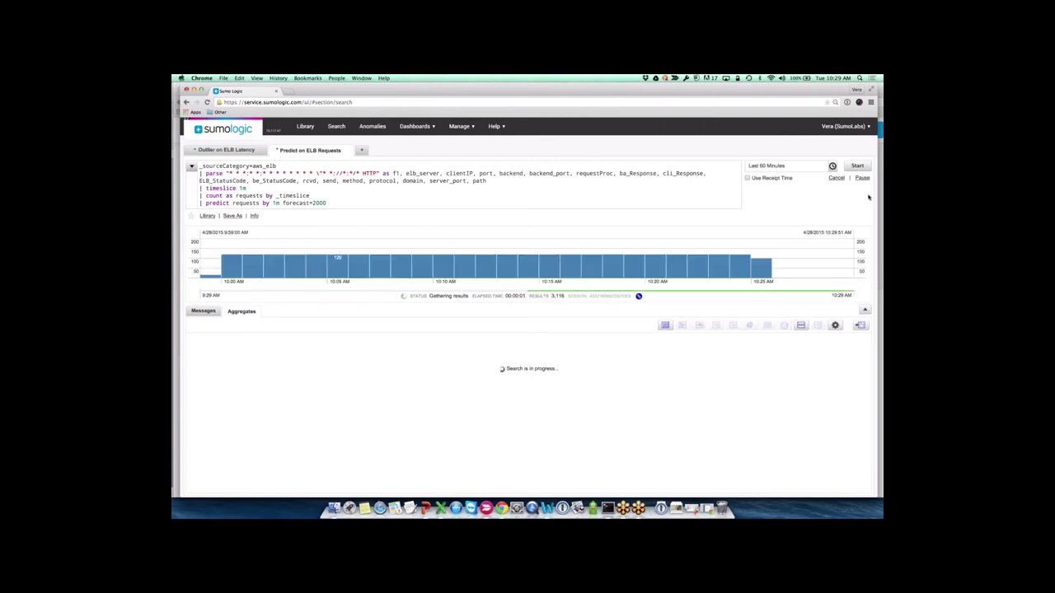
Examine the predicted requests on the line chart in the expanded results area, and restore the layout.
{"action": "left_click", "coordinate": [865, 311]}
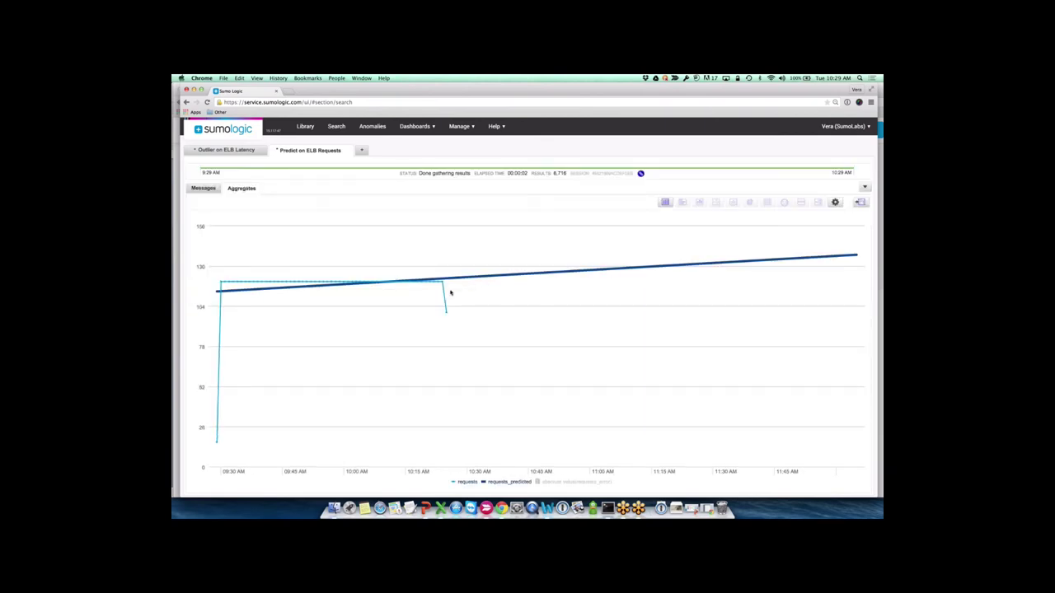
{"action": "mouse_move", "coordinate": [513, 278]}
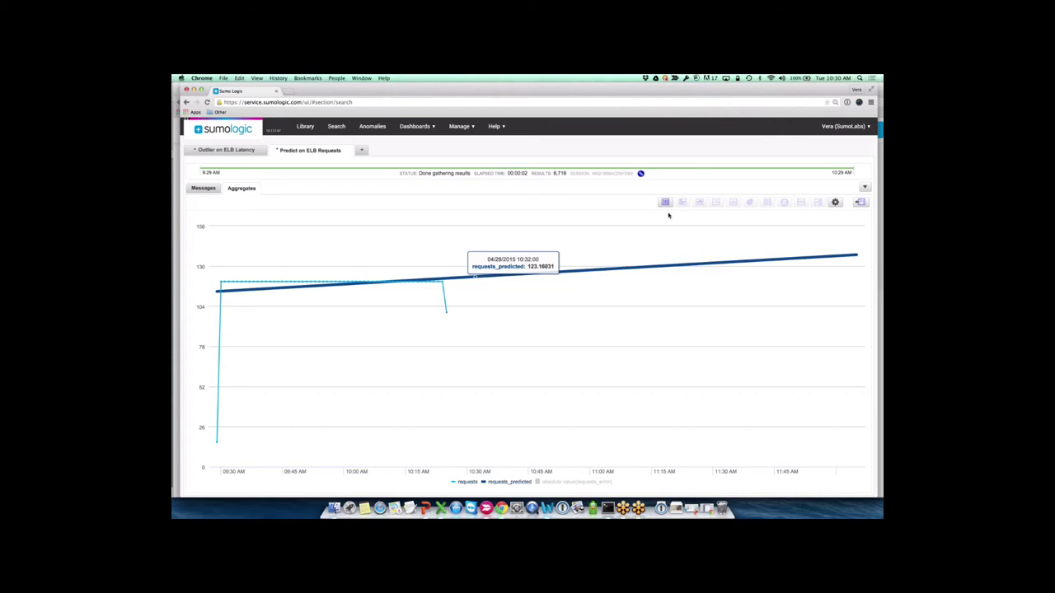
{"action": "left_click", "coordinate": [864, 187]}
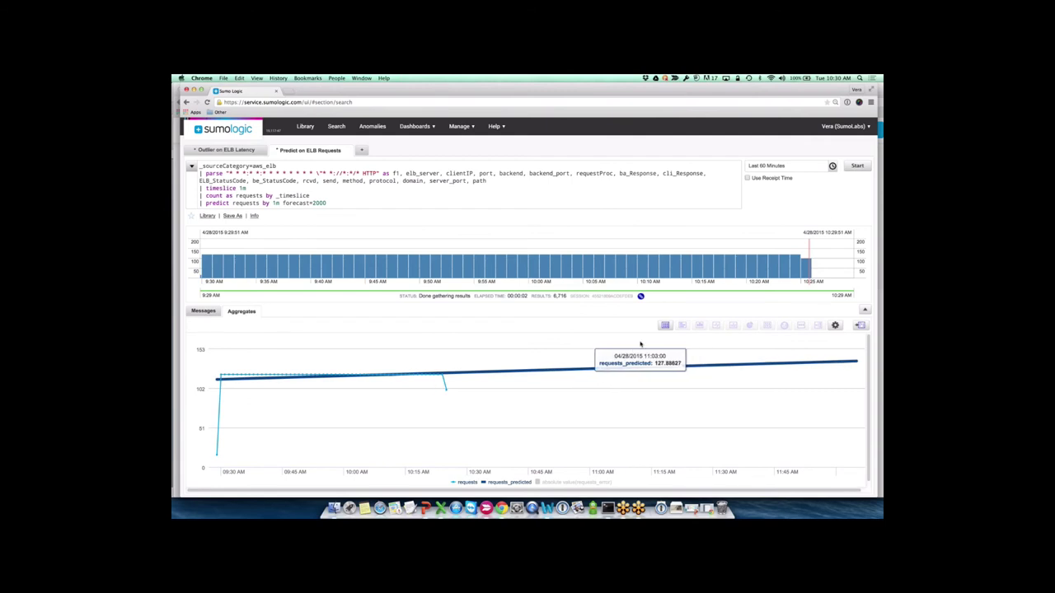
Show the prediction results as a table and page through them to compare the requests and requests_predicted columns.
{"action": "left_click", "coordinate": [665, 324]}
{"action": "left_click", "coordinate": [295, 325]}
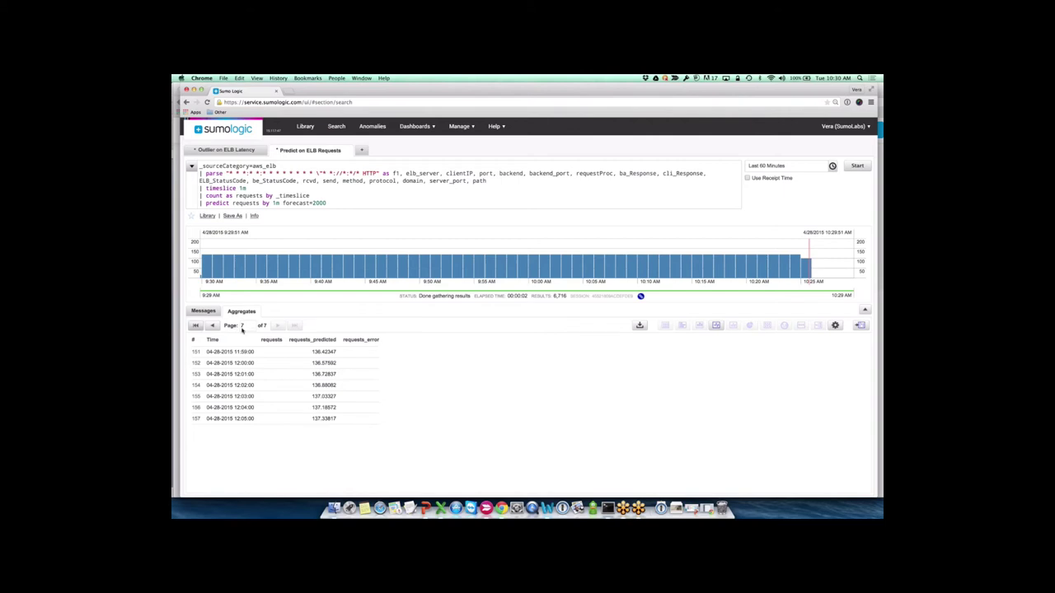
{"action": "left_click", "coordinate": [278, 326]}
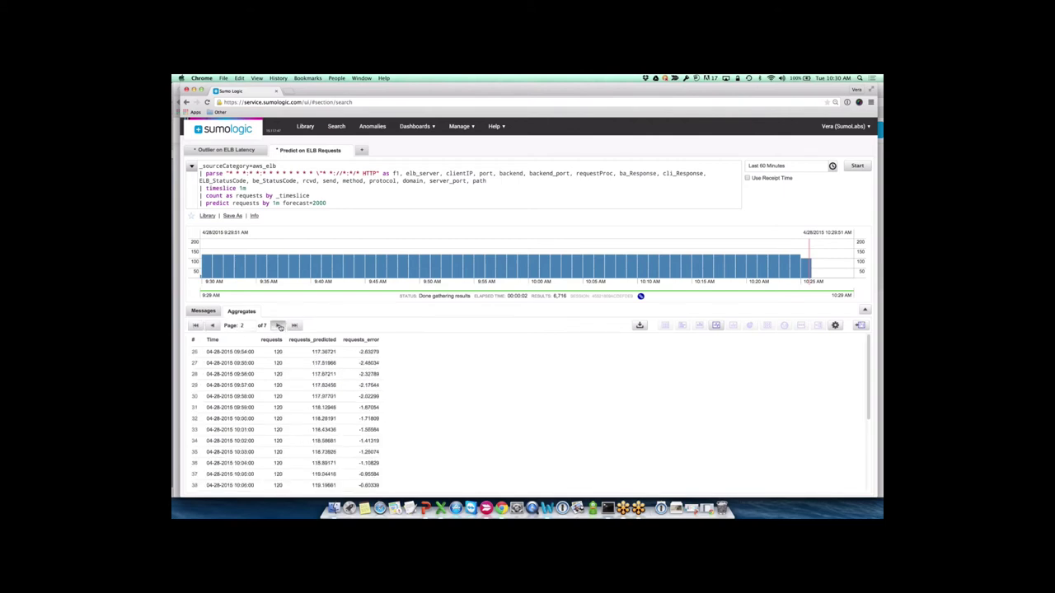
{"action": "left_click", "coordinate": [278, 326]}
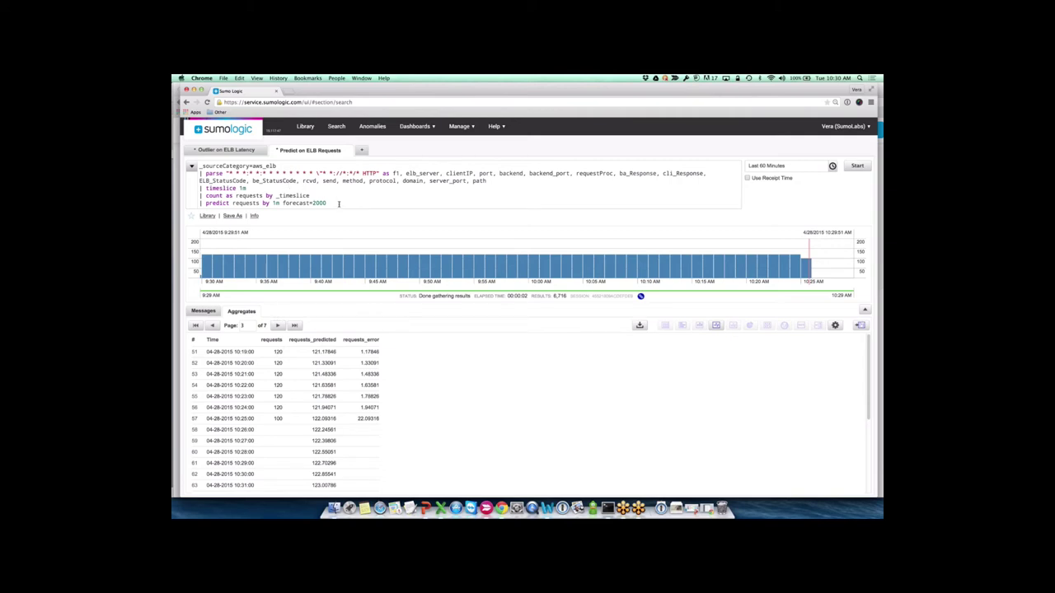
Add the line "| where requests_predicted>130" after the predict line, run the search, and page to the last filtered results.
{"action": "key", "text": "Return"}
{"action": "type", "text": "| where"}
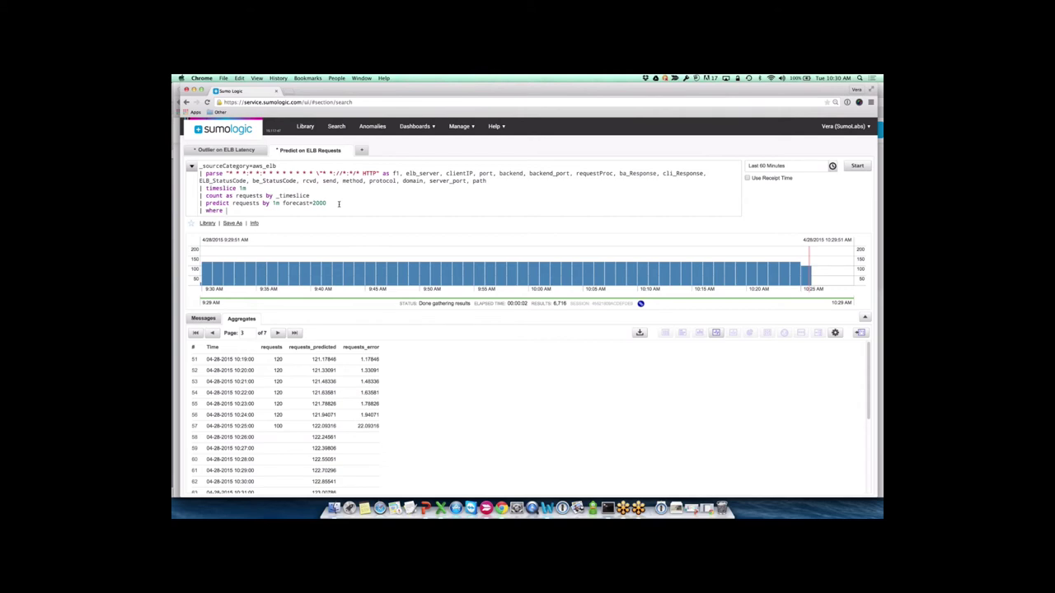
{"action": "double_click", "coordinate": [313, 347]}
{"action": "key", "text": "ctrl+c"}
{"action": "left_click", "coordinate": [227, 211]}
{"action": "key", "text": "ctrl+v"}
{"action": "type", "text": ">130"}
{"action": "key", "text": "Return"}
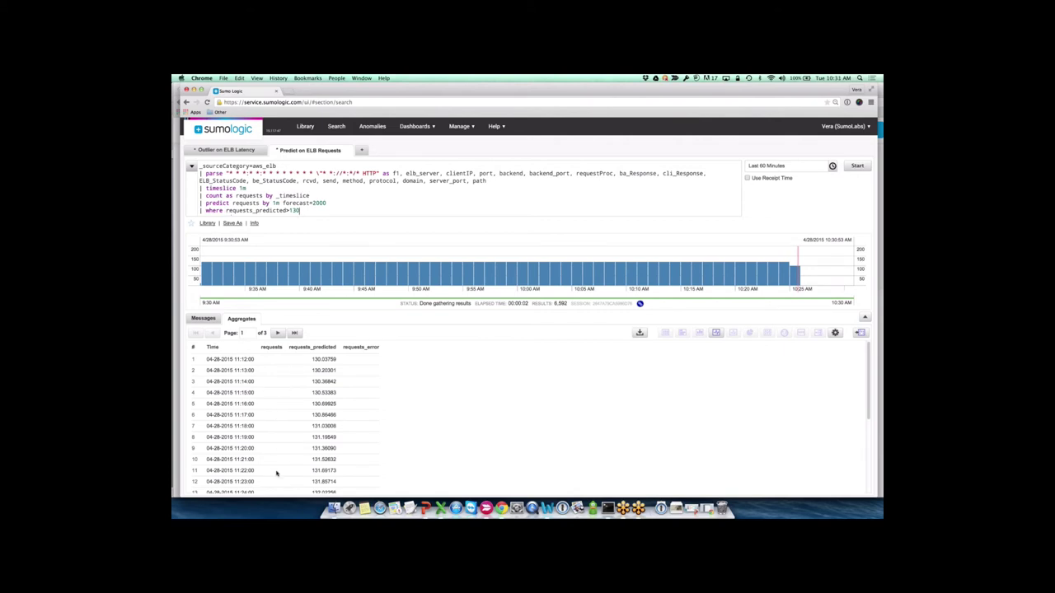
{"action": "left_click", "coordinate": [278, 332]}
{"action": "left_click", "coordinate": [280, 332]}
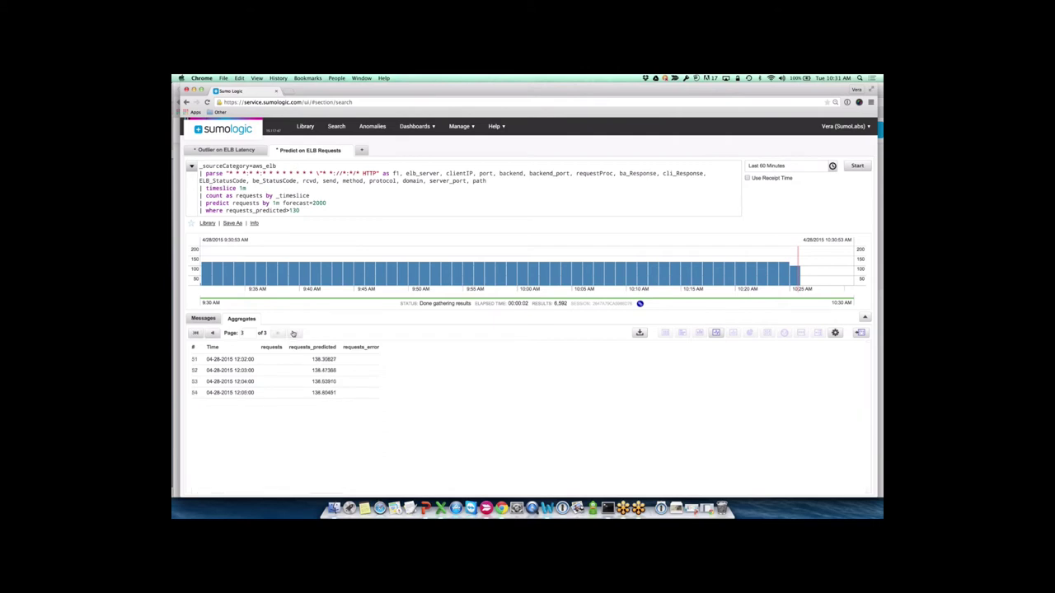
Go over scheduling this search every 15 minutes with notification only when a result-count condition is satisfied, and close the dialog without saving.
{"action": "left_click", "coordinate": [231, 223]}
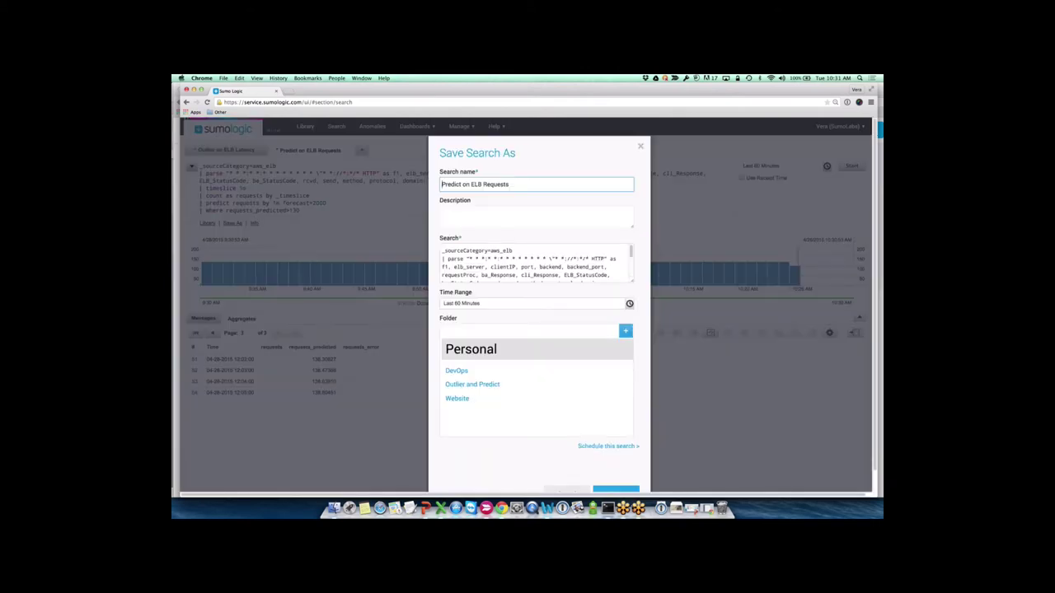
{"action": "left_click", "coordinate": [612, 450]}
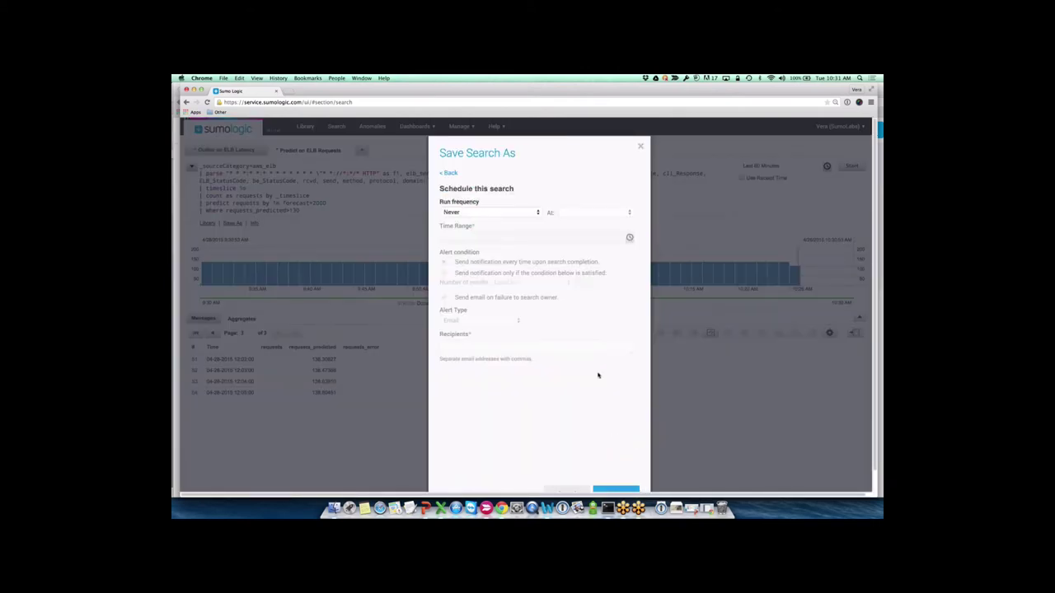
{"action": "left_click", "coordinate": [496, 213]}
{"action": "left_click", "coordinate": [474, 226]}
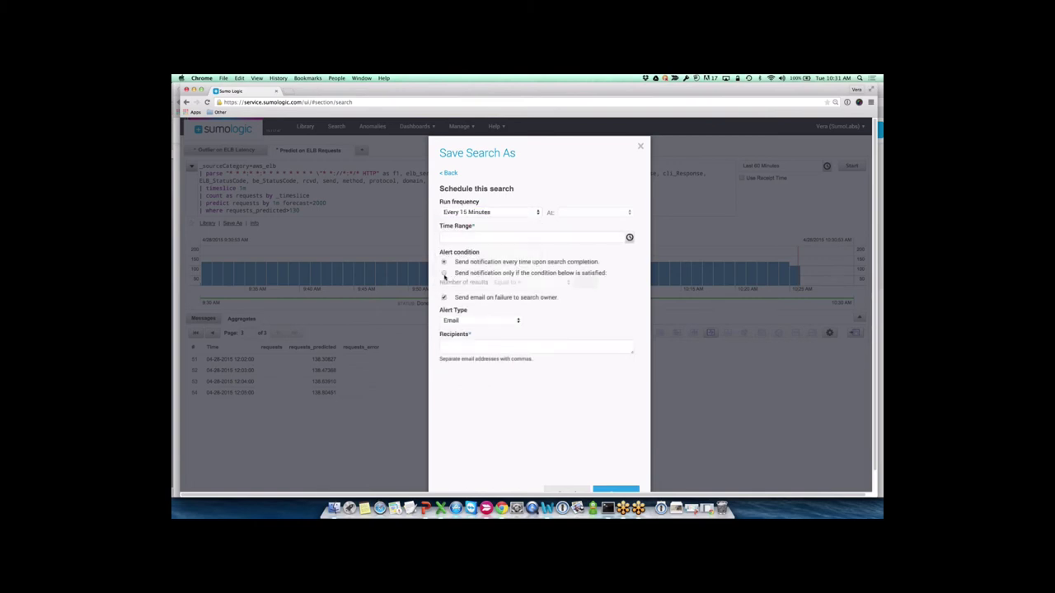
{"action": "left_click", "coordinate": [444, 272]}
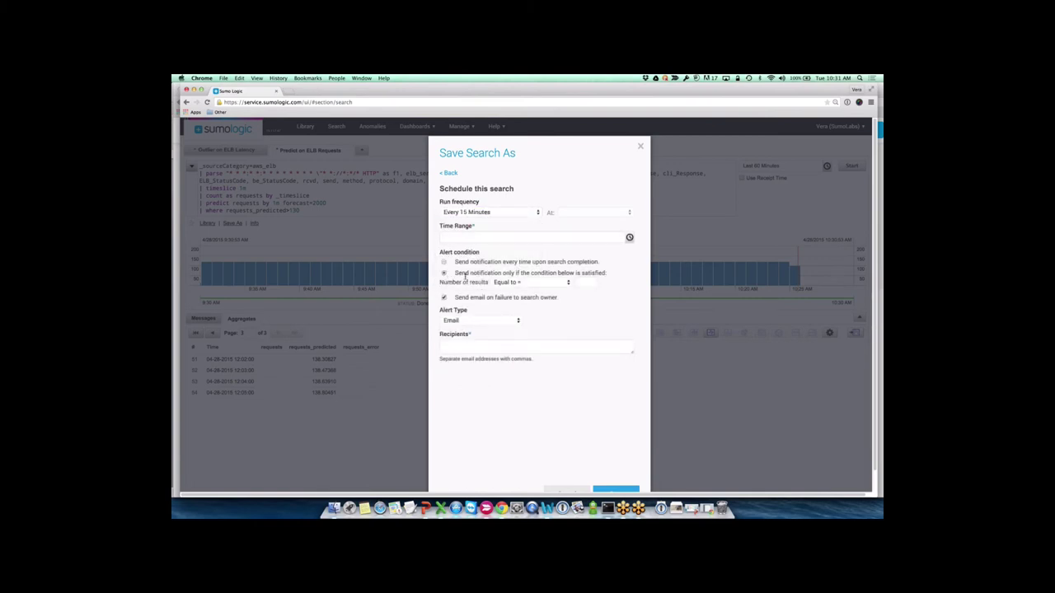
{"action": "left_click", "coordinate": [564, 282]}
{"action": "left_click", "coordinate": [560, 290]}
{"action": "left_click", "coordinate": [578, 282]}
{"action": "left_click", "coordinate": [639, 130]}
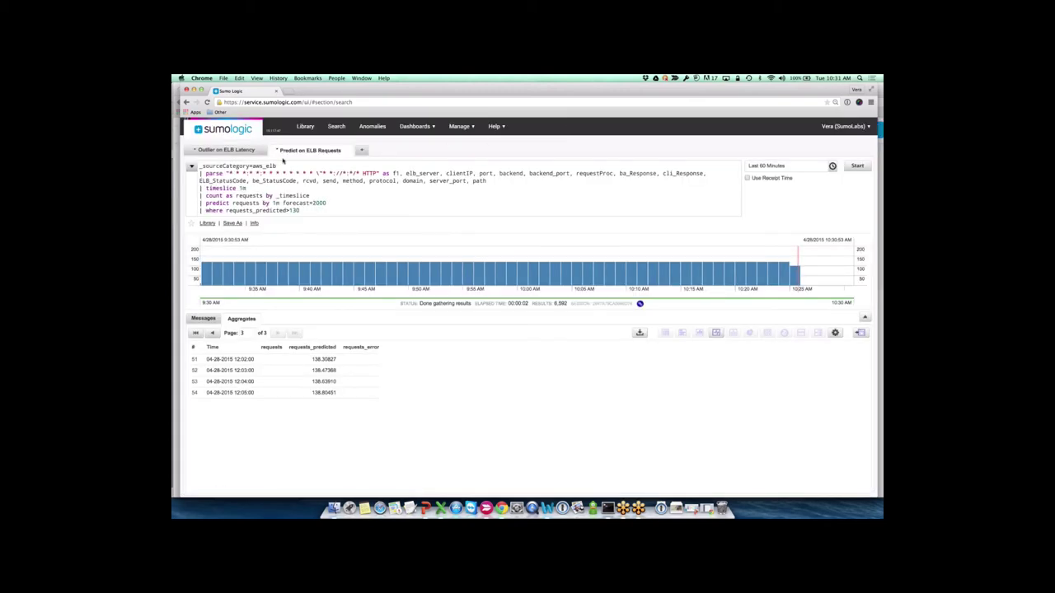
In the Outlier on ELB Latency search, comment out the outlier parameters and the where line, rerun it, and display a line chart.
{"action": "left_click", "coordinate": [234, 152]}
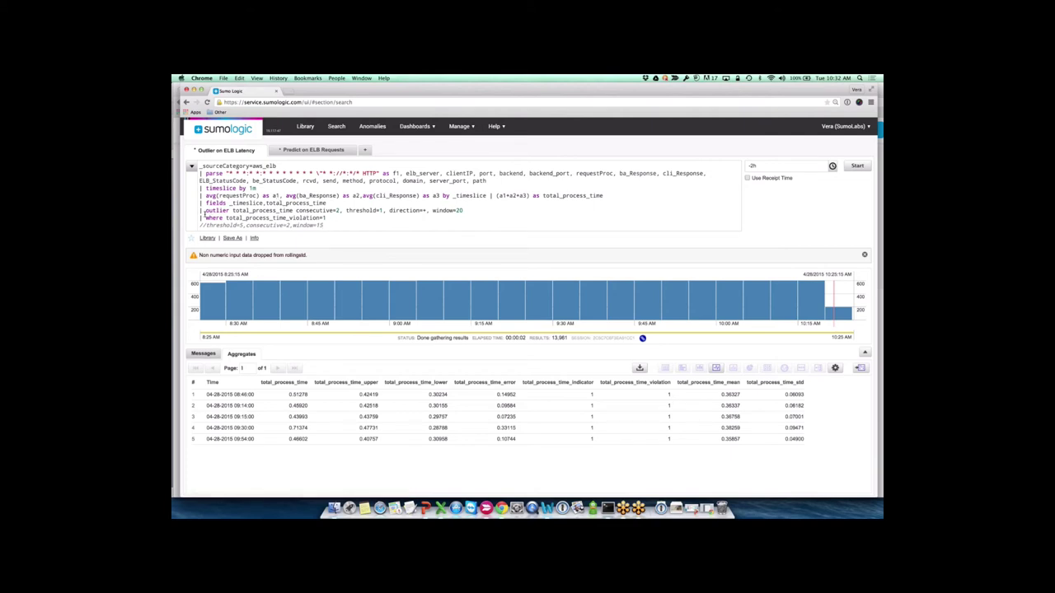
{"action": "left_click", "coordinate": [200, 217]}
{"action": "type", "text": "//"}
{"action": "left_click", "coordinate": [294, 210]}
{"action": "key", "text": "Return"}
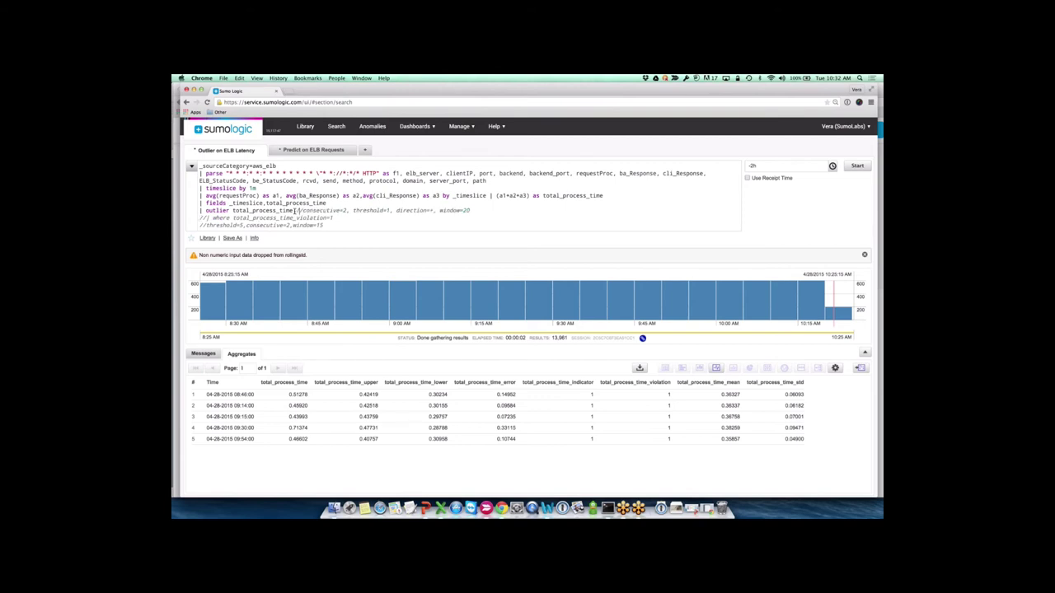
{"action": "type", "text": "//"}
{"action": "key", "text": "Return"}
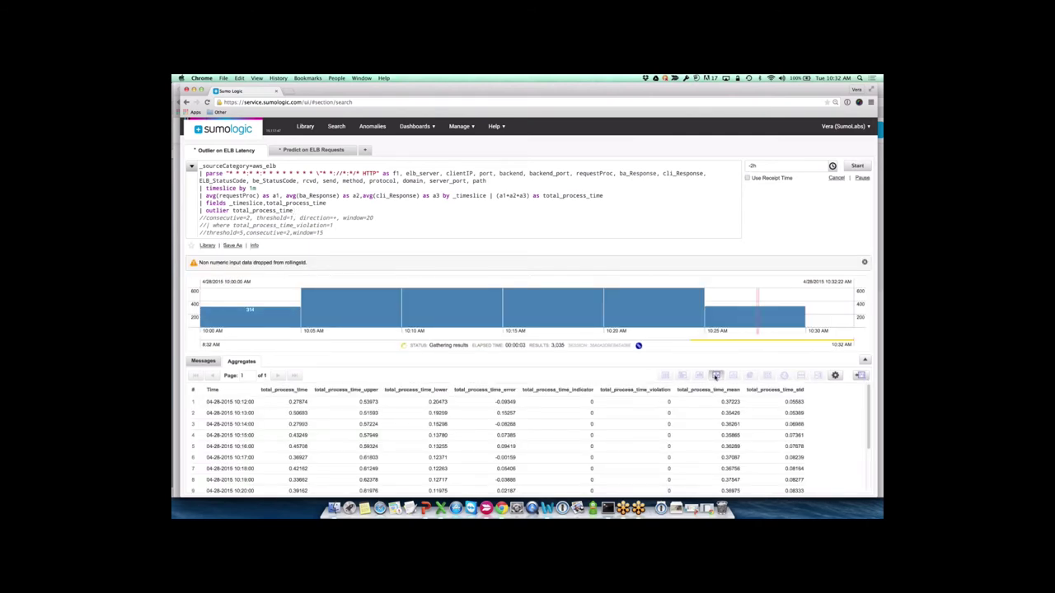
{"action": "left_click", "coordinate": [715, 376]}
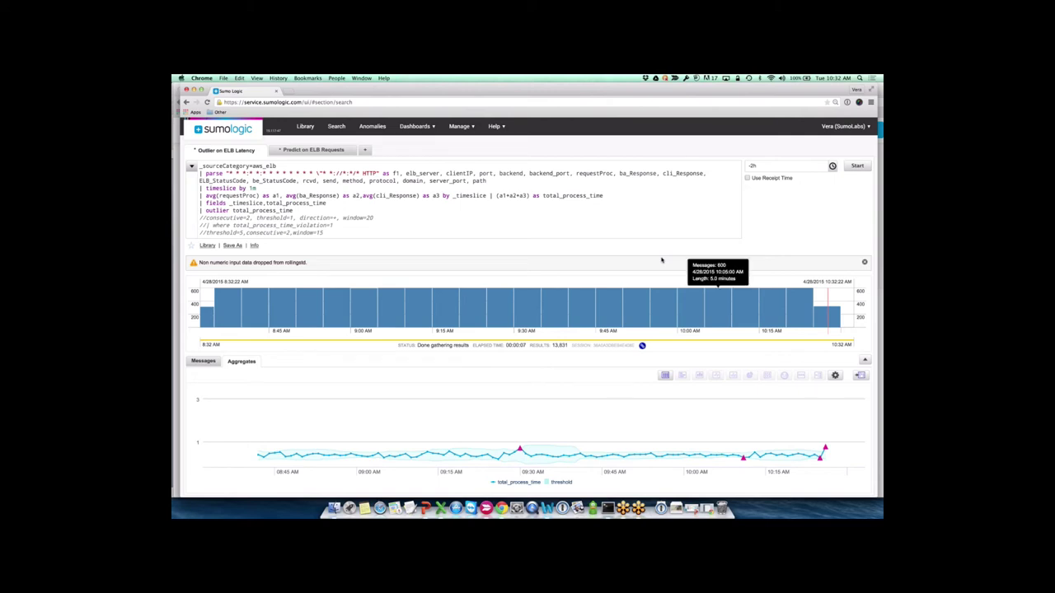
Append "by method" to the outlier total_process_time line and run the search.
{"action": "type", "text": "by"}
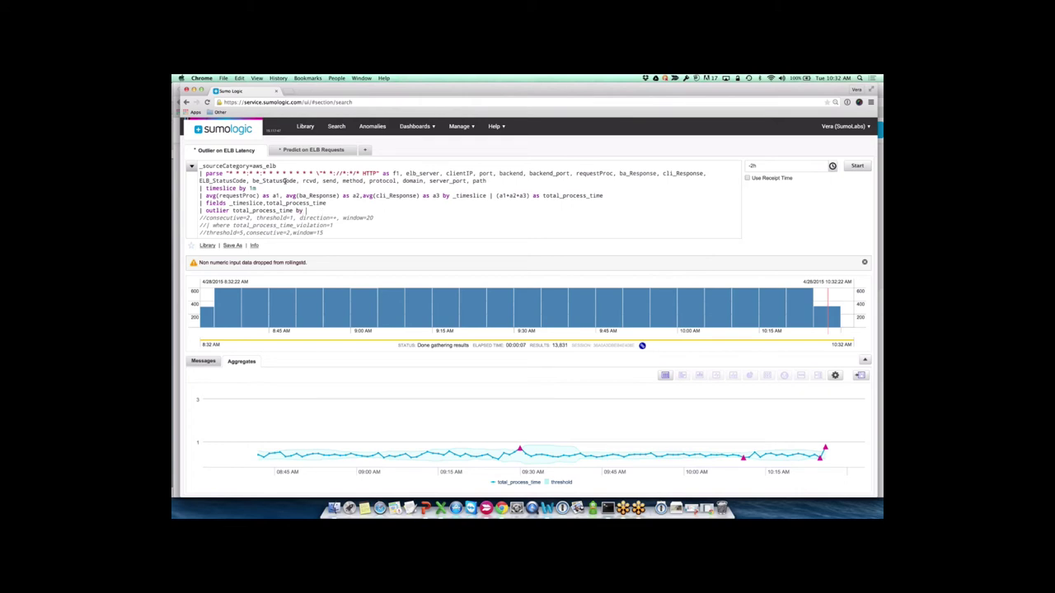
{"action": "double_click", "coordinate": [352, 180]}
{"action": "left_click", "coordinate": [312, 213]}
{"action": "double_click", "coordinate": [450, 175]}
{"action": "left_click", "coordinate": [314, 212]}
{"action": "type", "text": "method"}
{"action": "key", "text": "Return"}
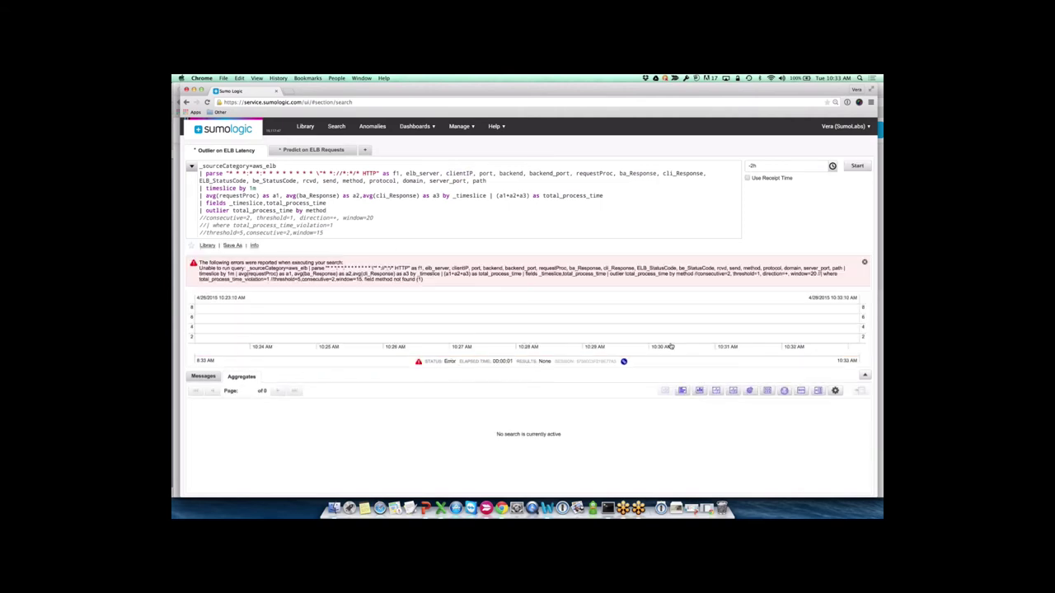
Add method after _timeslice in the grouping of the avg line and rerun the search.
{"action": "double_click", "coordinate": [312, 211]}
{"action": "key", "text": "super+c"}
{"action": "left_click", "coordinate": [486, 195]}
{"action": "type", "text": ","}
{"action": "key", "text": "super+v"}
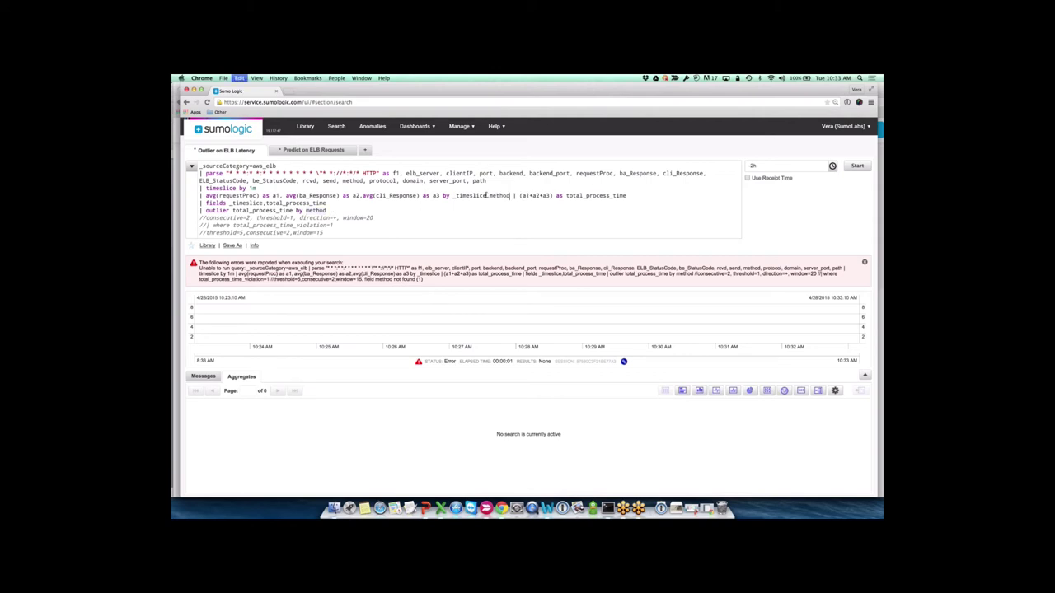
{"action": "key", "text": "Return"}
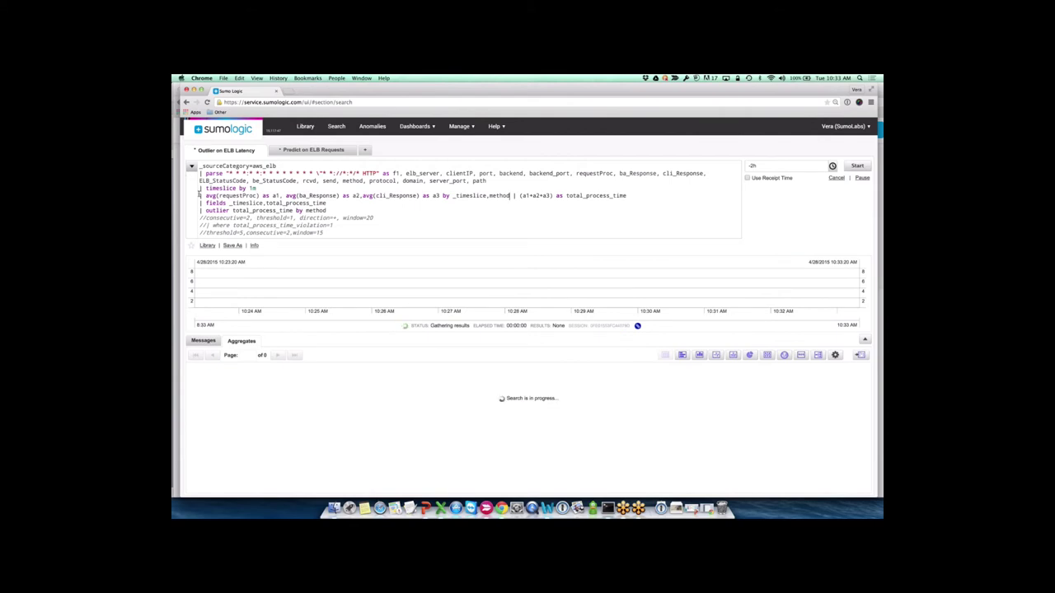
Add method to the fields line after total_process_time.
{"action": "left_click_drag", "start_coordinate": [198, 195], "coordinate": [626, 195]}
{"action": "left_click", "coordinate": [337, 203]}
{"action": "type", "text": ",method"}
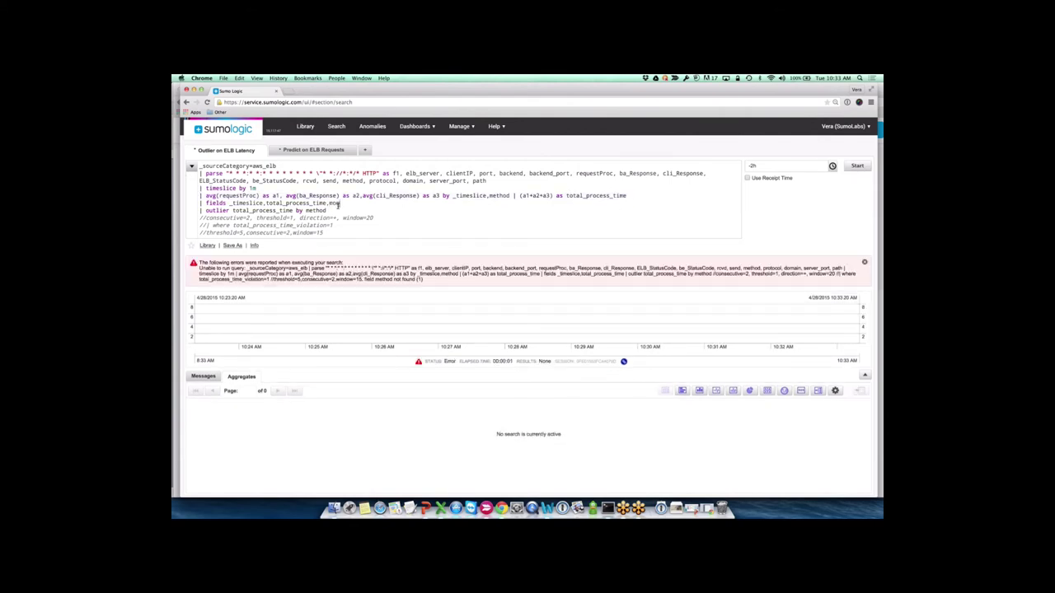